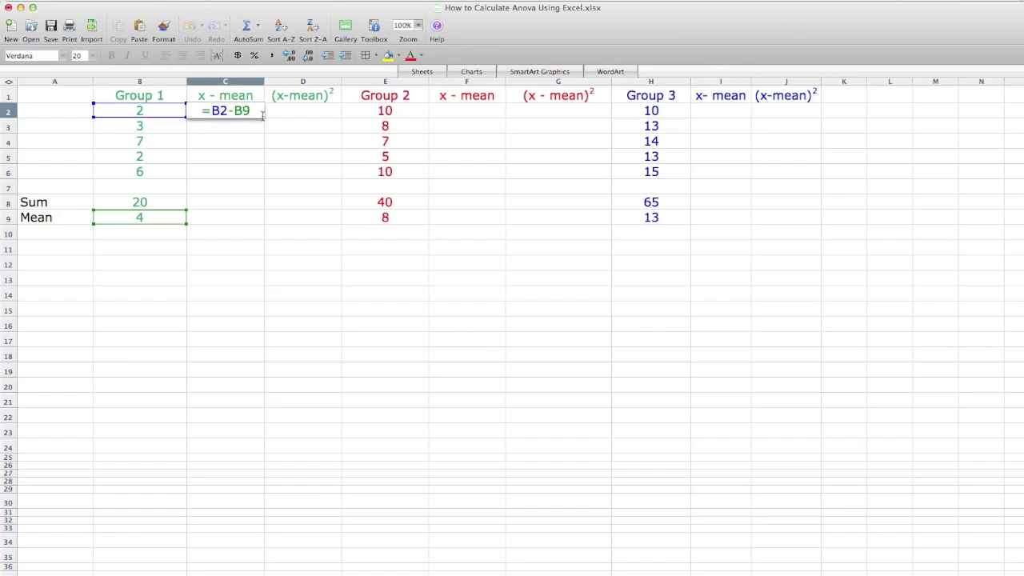
# Step: Lock the B9 reference in the C2 formula =B2-B9, enter it, and fill it down through C6
pyautogui.write('$')
pyautogui.press('Return')
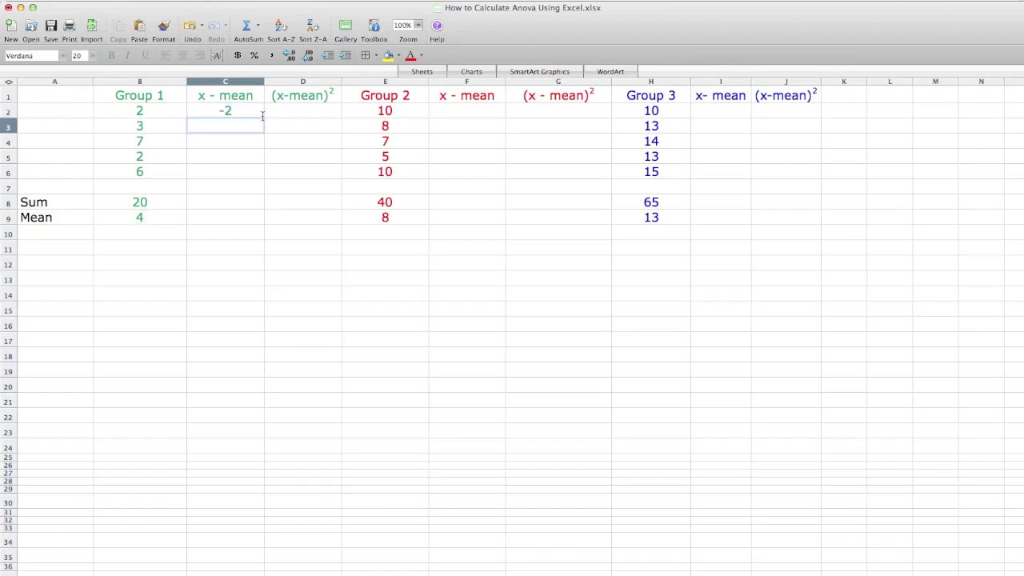
pyautogui.click(261, 116)
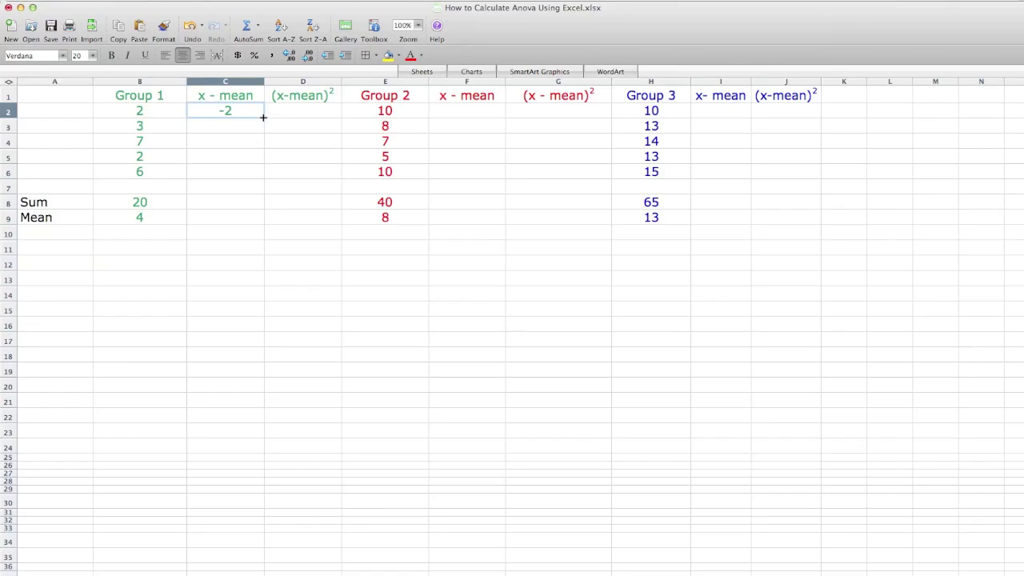
pyautogui.moveTo(263, 118); pyautogui.dragTo(261, 176)
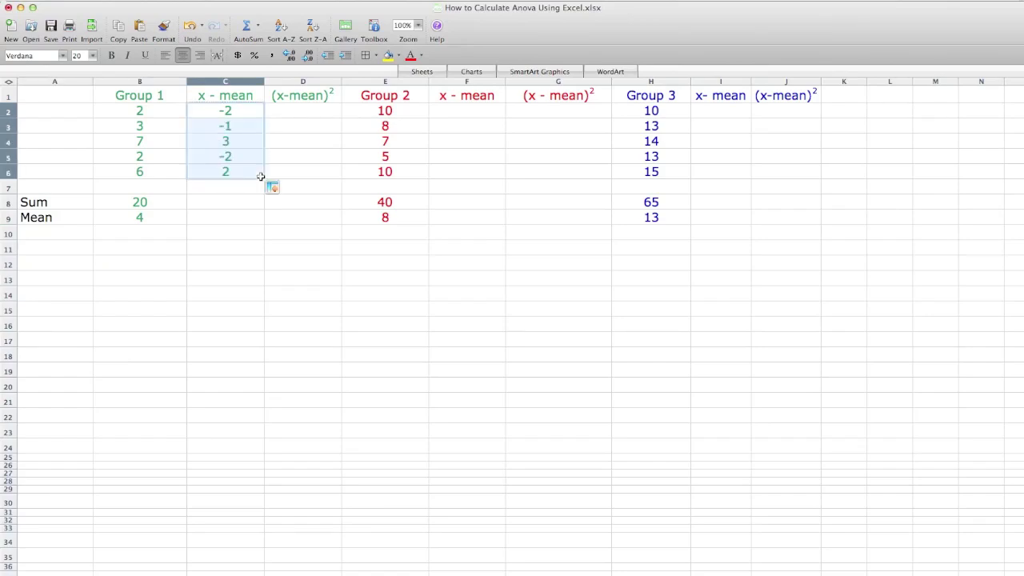
# Step: Copy the Group 1 Sum formula from B8 across to C8
pyautogui.click(229, 204)
pyautogui.click(152, 202)
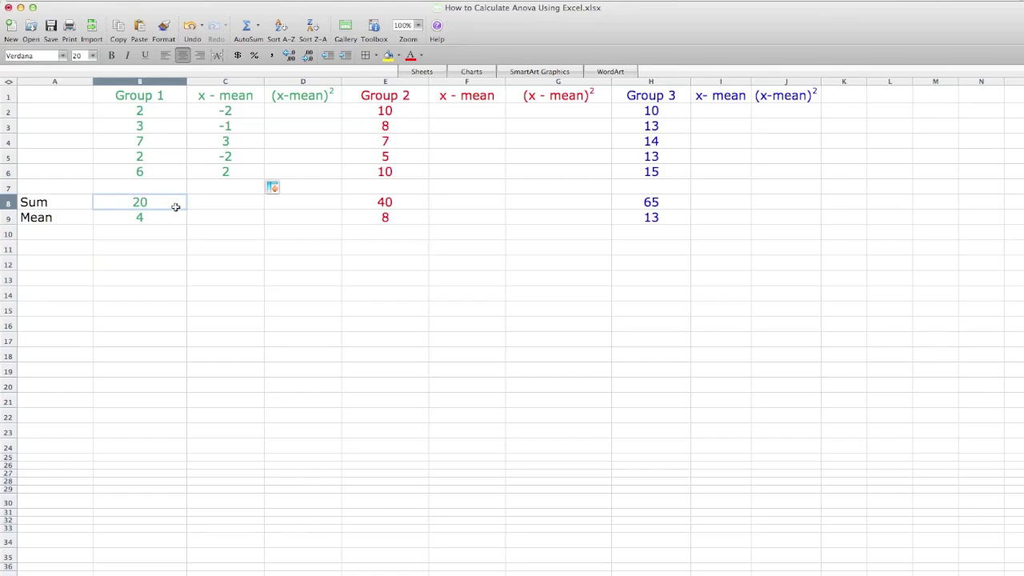
pyautogui.moveTo(197, 207); pyautogui.dragTo(228, 209)
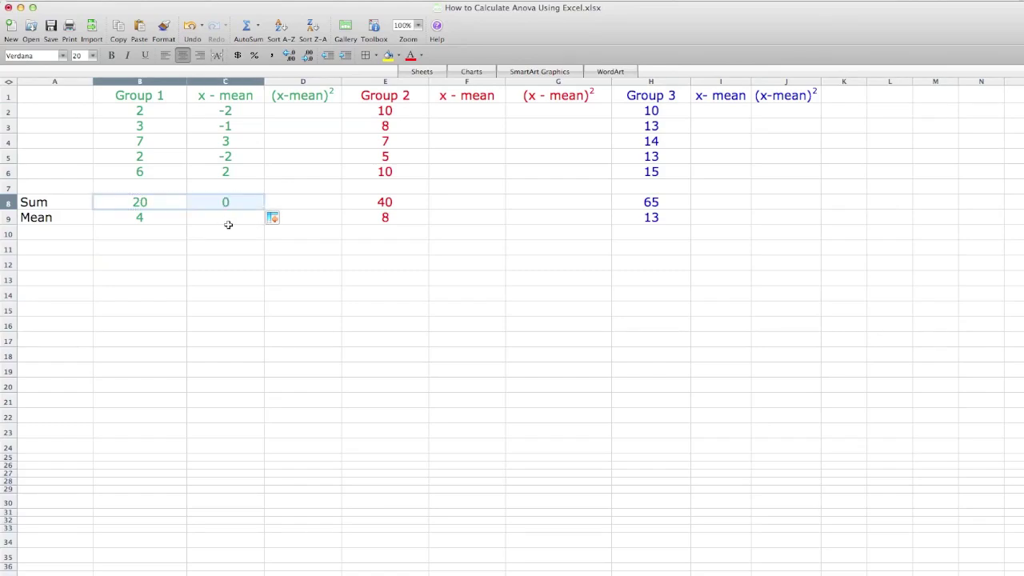
# Step: Enter =C2^2 in D2 for Group 1's squared deviations and fill the formula down through D6
pyautogui.click(321, 108)
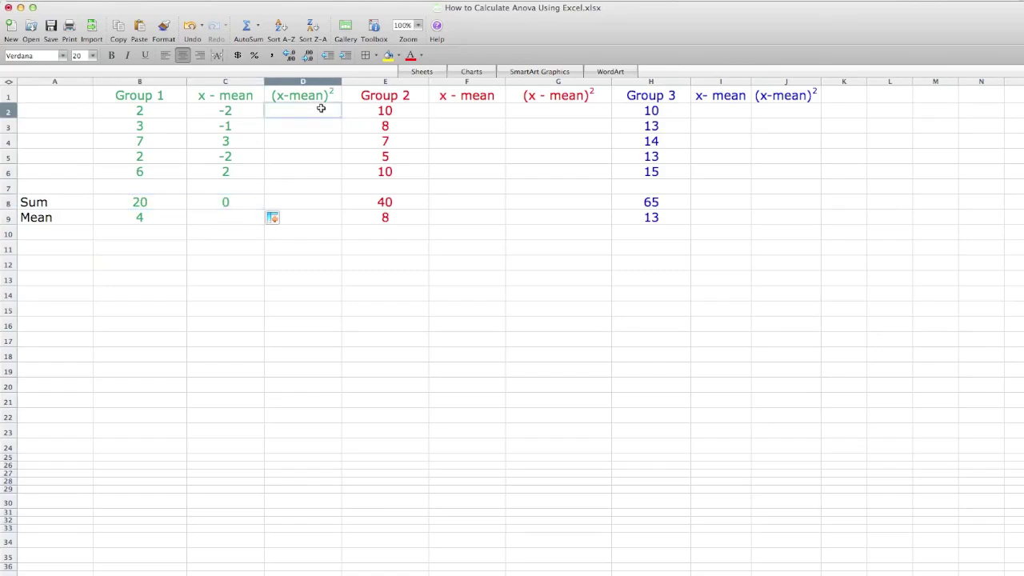
pyautogui.write('=')
pyautogui.click(226, 111)
pyautogui.write('^2')
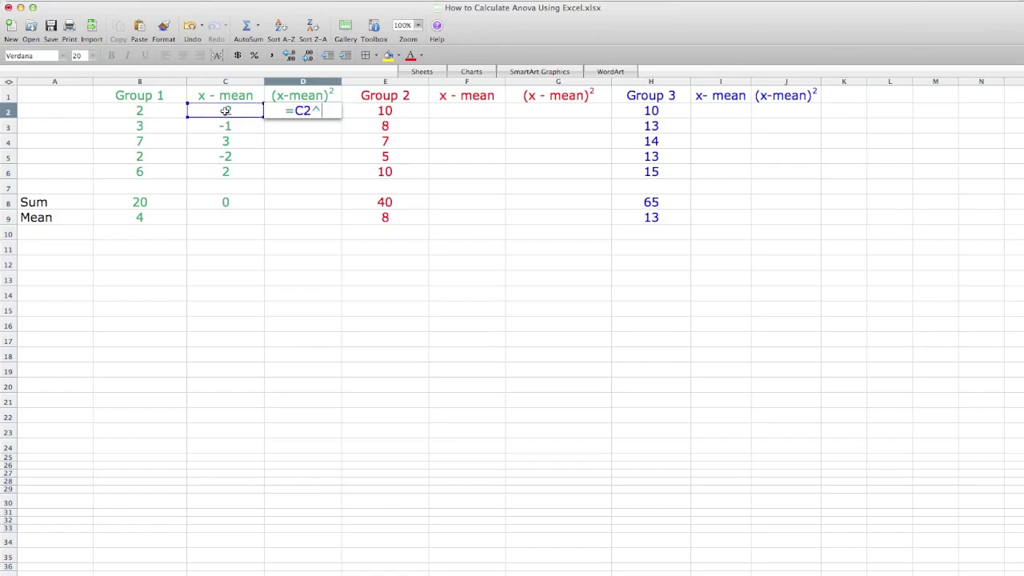
pyautogui.press('Return')
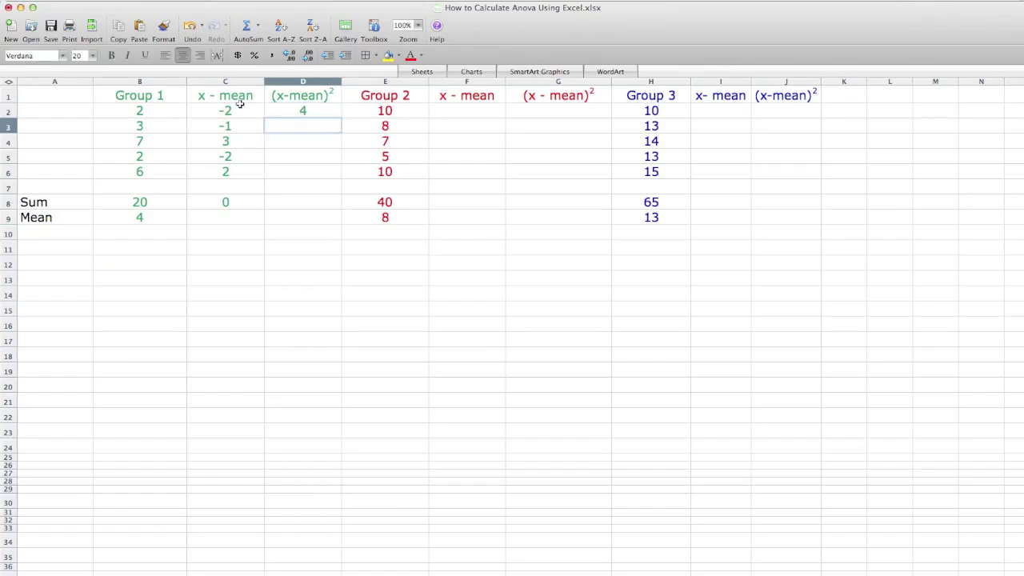
pyautogui.click(302, 112)
pyautogui.moveTo(341, 118); pyautogui.dragTo(340, 174)
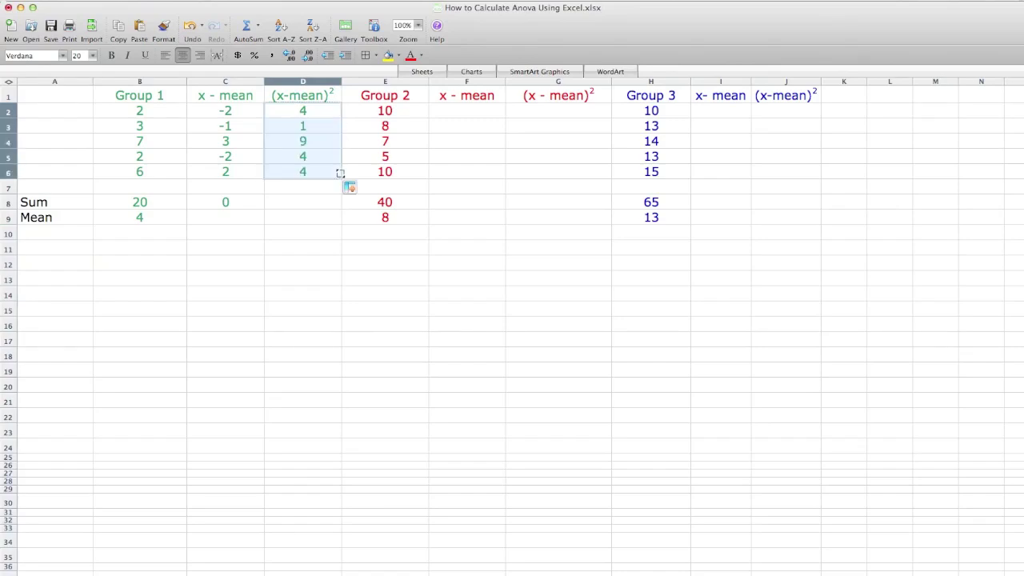
# Step: Enter =sum(D2:D6) in D8 to total Group 1's squared deviations
pyautogui.click(310, 204)
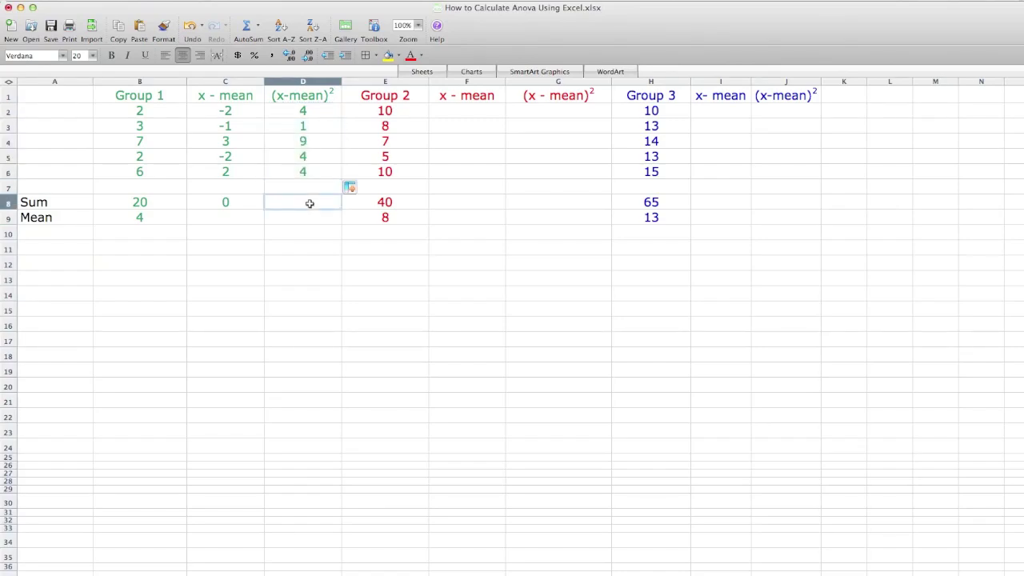
pyautogui.write('=sum(')
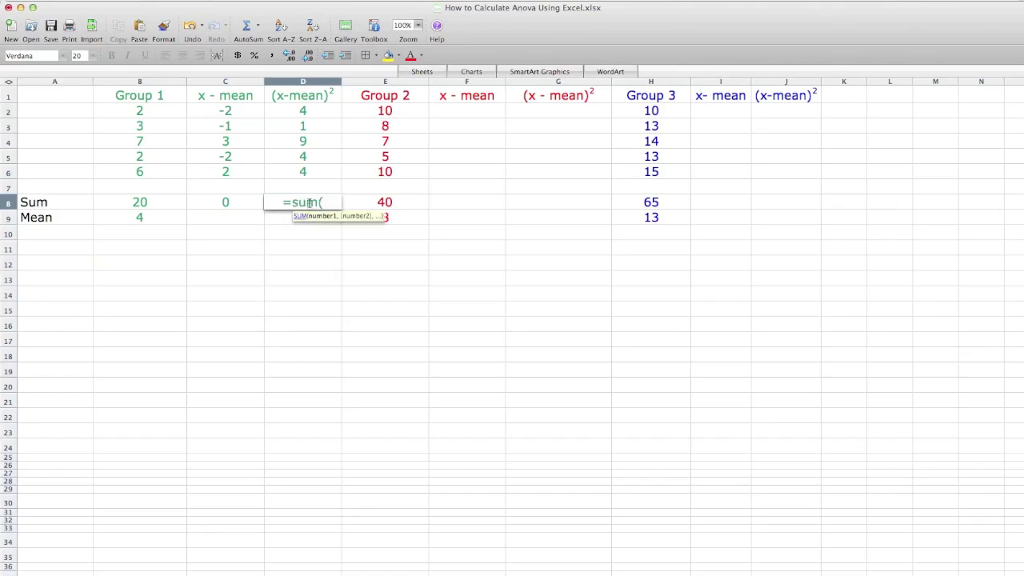
pyautogui.moveTo(304, 111); pyautogui.dragTo(301, 174)
pyautogui.write(')')
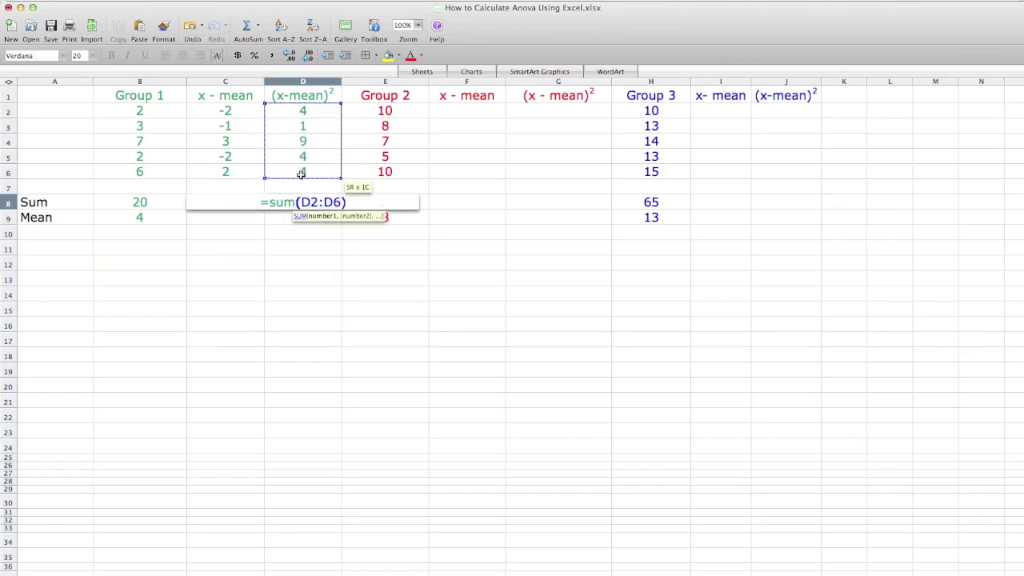
pyautogui.press('Return')
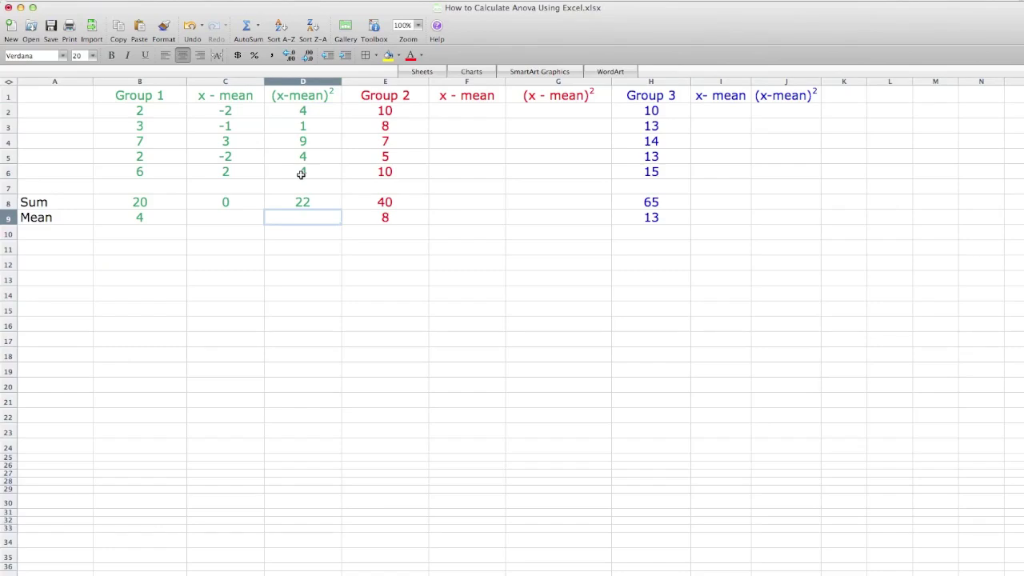
# Step: Enter the Group 2 deviation formula =E2-E9 in F2 with the E9 mean reference locked
pyautogui.click(482, 111)
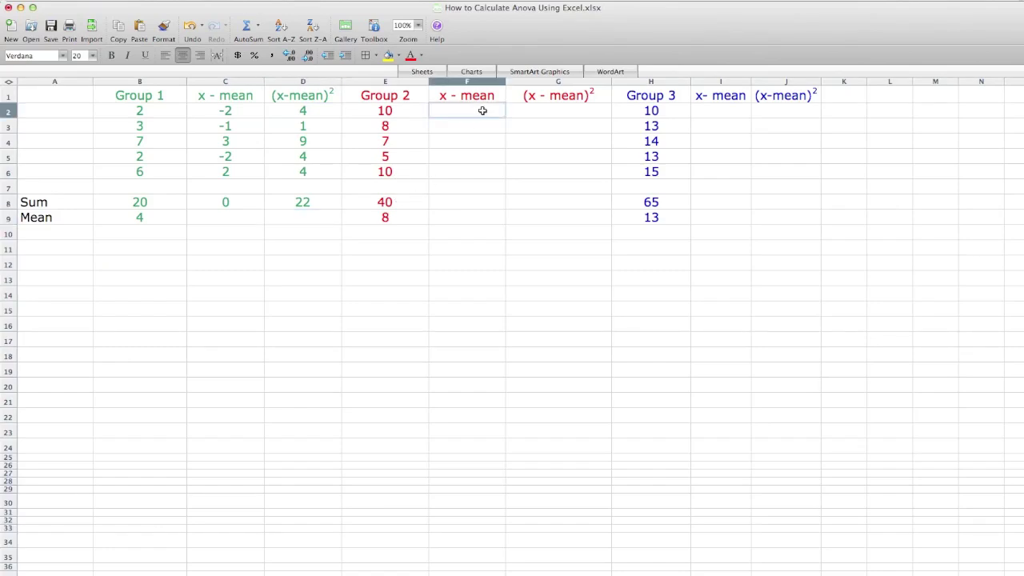
pyautogui.write('=')
pyautogui.click(381, 112)
pyautogui.write('-')
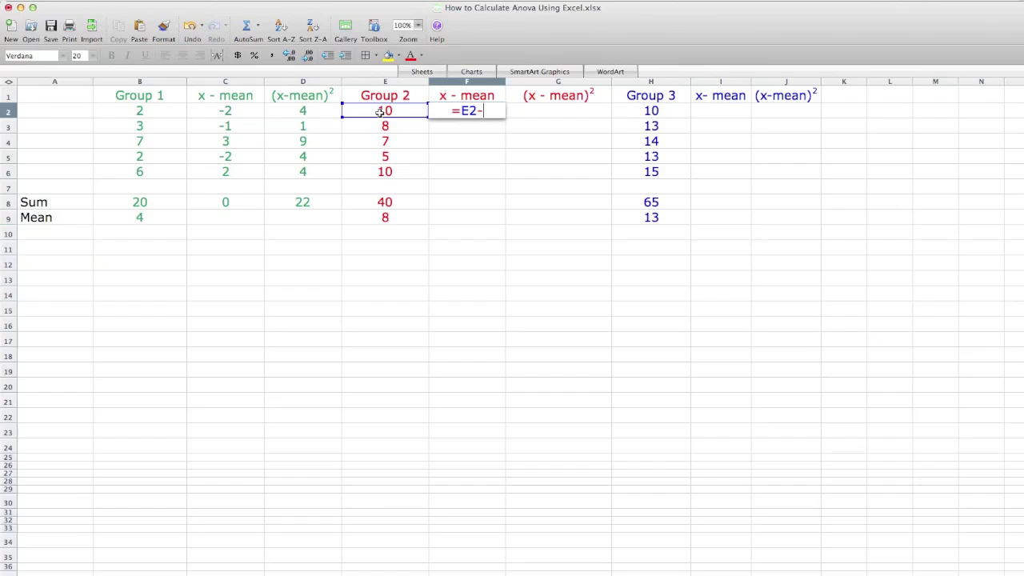
pyautogui.click(384, 217)
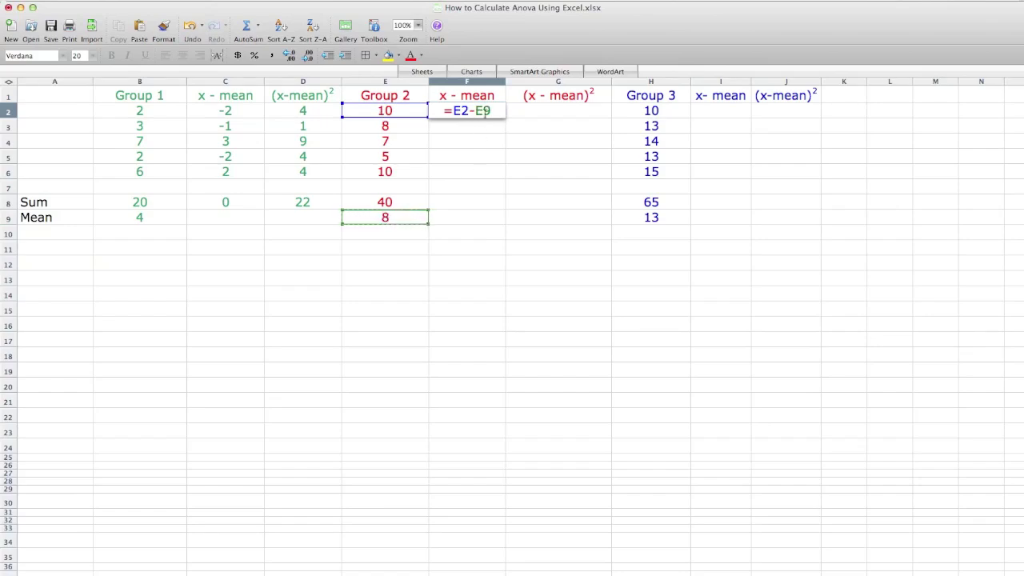
pyautogui.write('$')
pyautogui.press('Return')
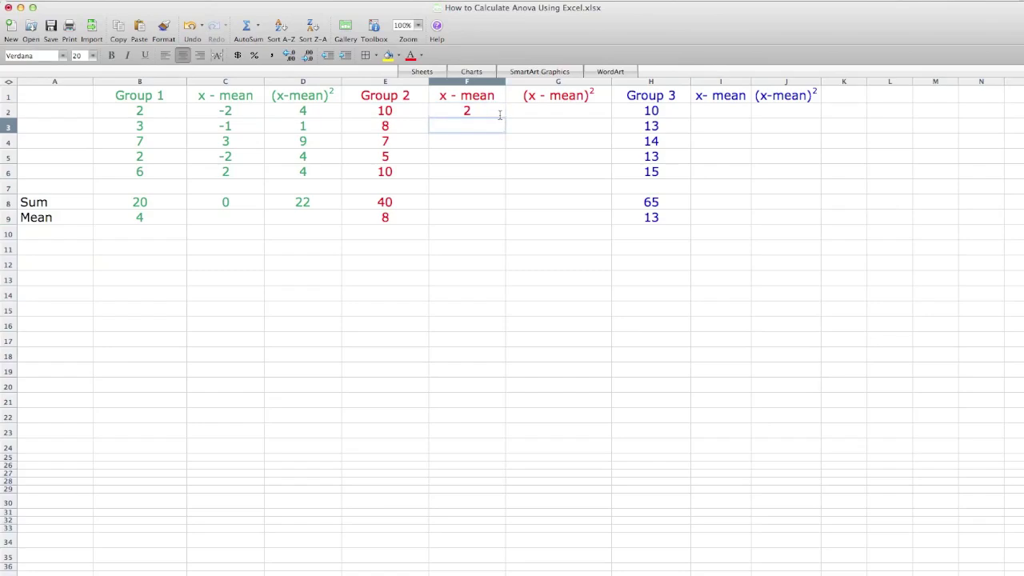
# Step: Fill the F2 deviation formula down through F6 and copy the Sum formula from E8 across to F8
pyautogui.click(497, 112)
pyautogui.moveTo(505, 118); pyautogui.dragTo(492, 184)
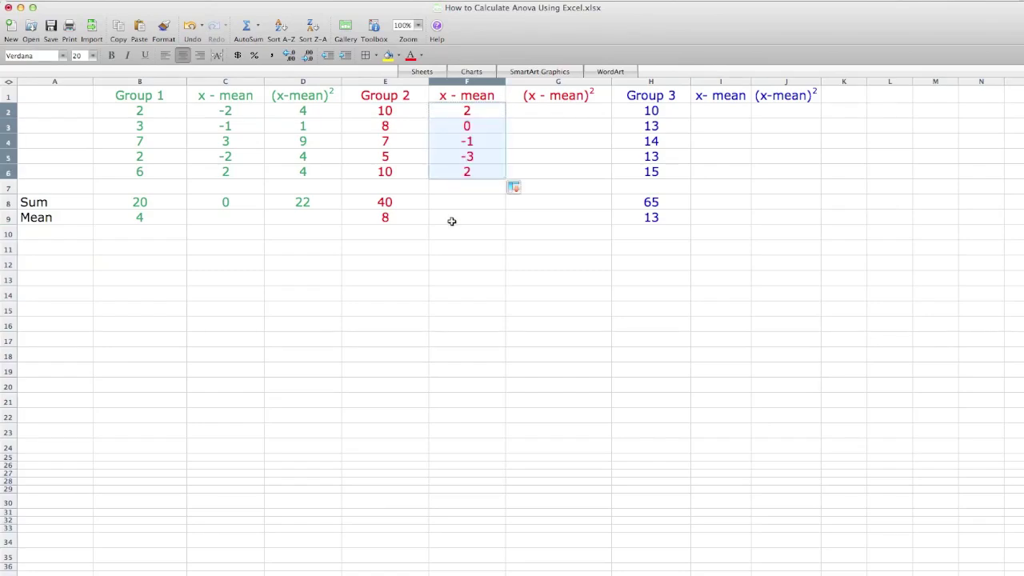
pyautogui.click(379, 202)
pyautogui.moveTo(426, 210); pyautogui.dragTo(471, 207)
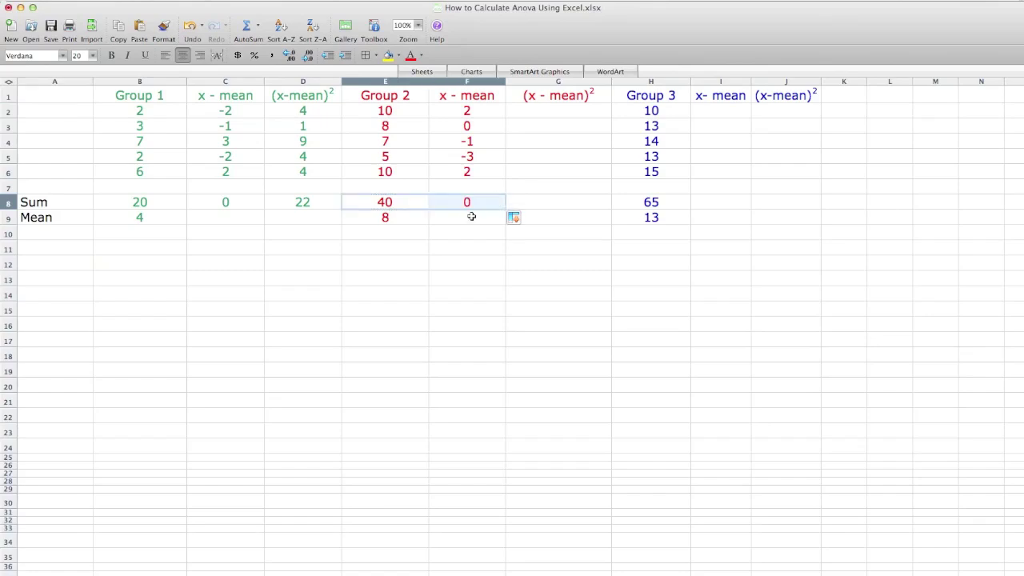
# Step: Enter =F2^2 in G2 for Group 2's squared deviations and fill the formula down through G6
pyautogui.click(558, 111)
pyautogui.write('=')
pyautogui.click(462, 110)
pyautogui.write('^')
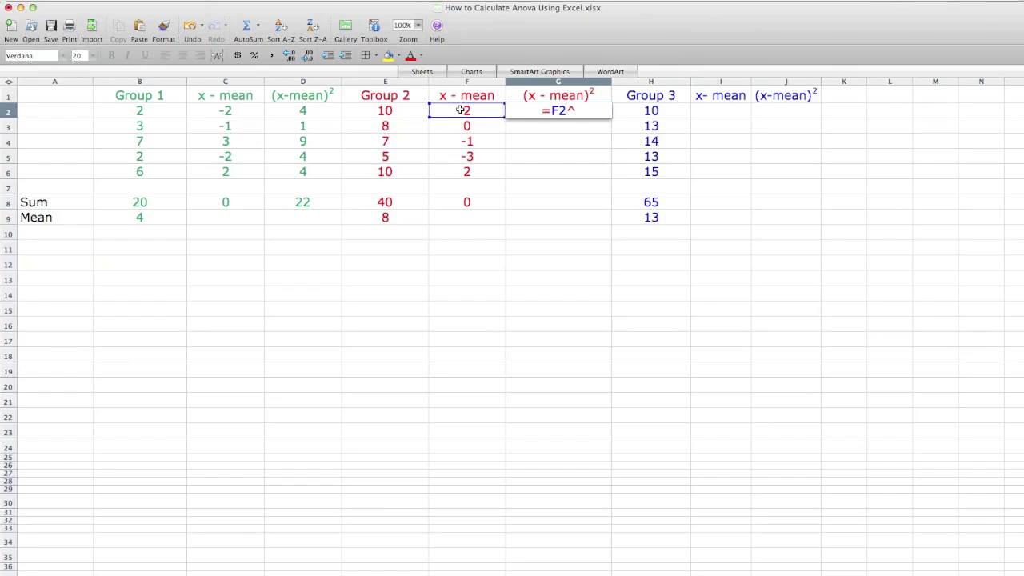
pyautogui.write('2')
pyautogui.press('Return')
pyautogui.press('Up')
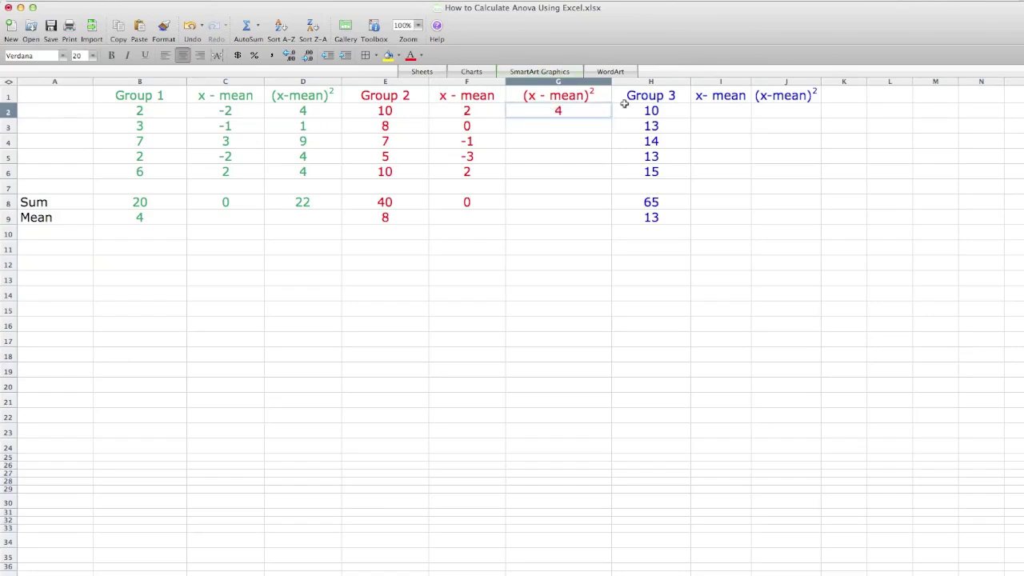
pyautogui.moveTo(609, 117); pyautogui.dragTo(608, 173)
# Step: Copy the Sum formula from F8 across to G8 to total Group 2's squared deviations
pyautogui.click(574, 202)
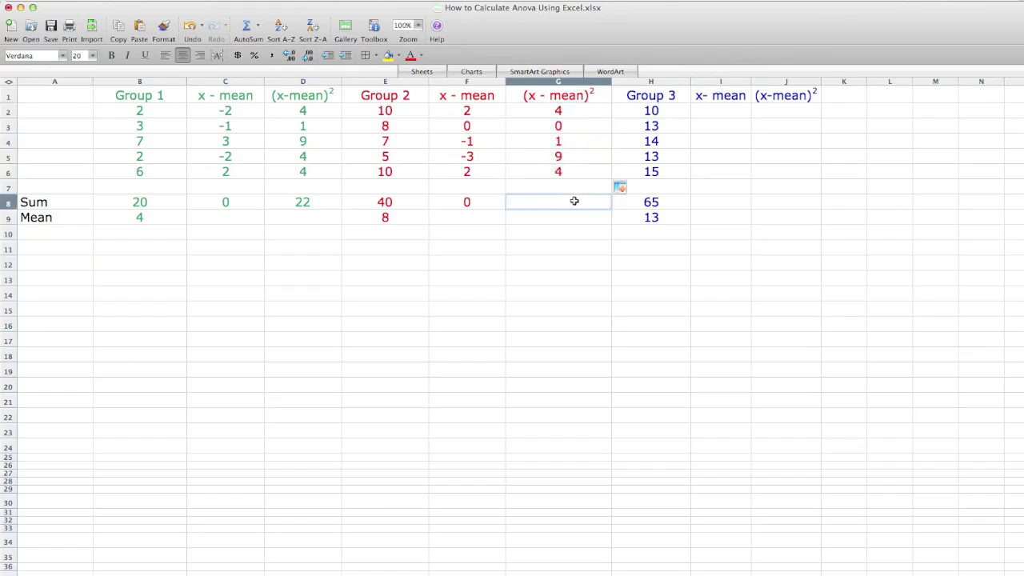
pyautogui.click(489, 205)
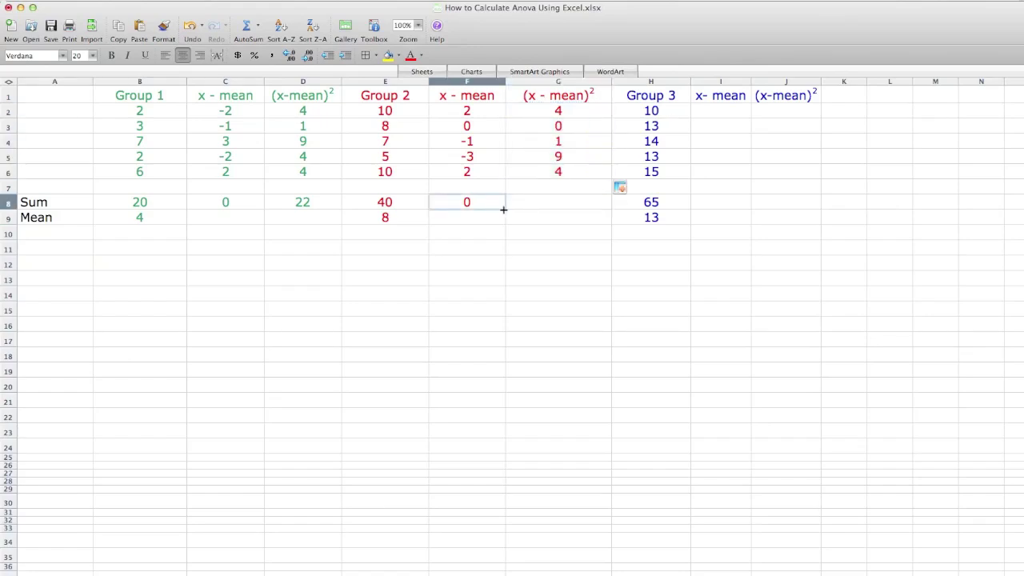
pyautogui.moveTo(504, 209); pyautogui.dragTo(569, 213)
# Step: Enter =H2-H9 in I2 with the H9 mean reference locked, and fill Group 3's deviations down through I6
pyautogui.click(728, 112)
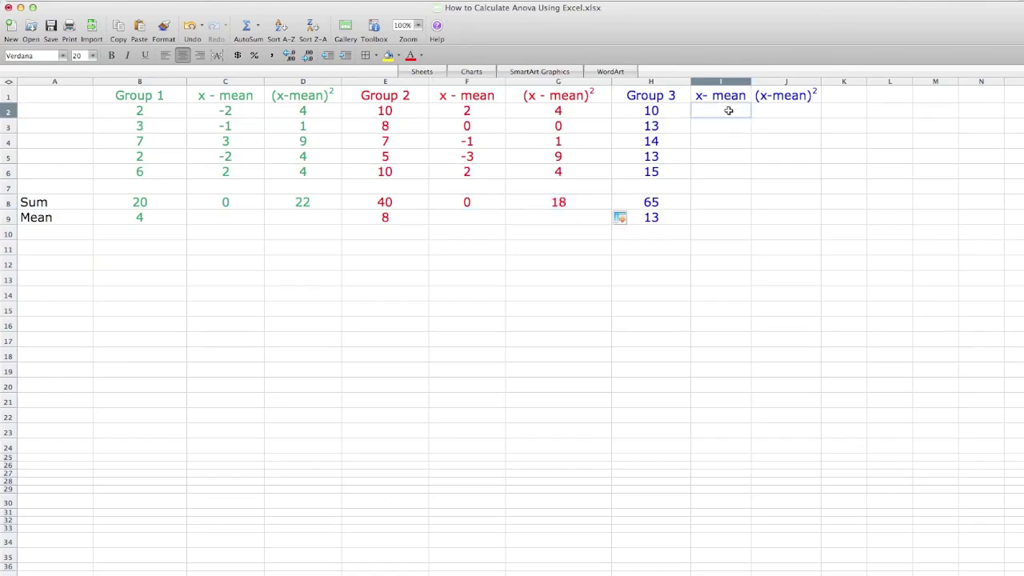
pyautogui.write('=')
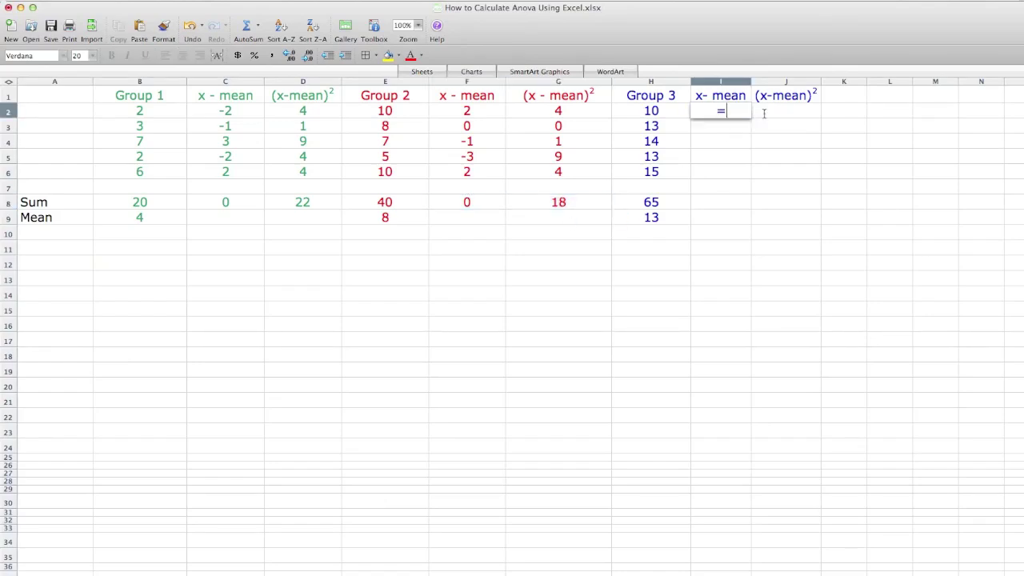
pyautogui.click(645, 113)
pyautogui.write('-')
pyautogui.click(654, 217)
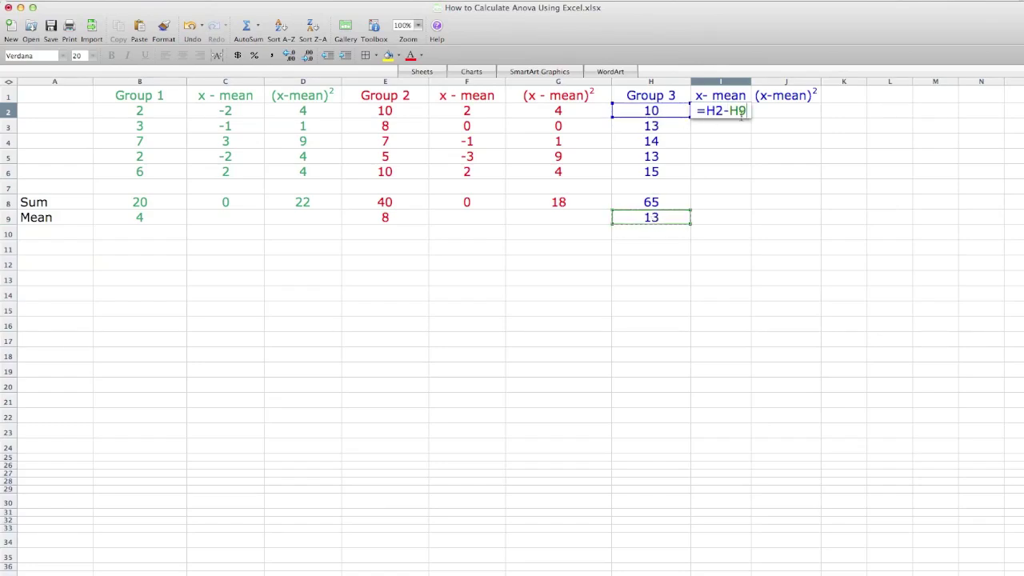
pyautogui.press('super+t')
pyautogui.press('super+t')
pyautogui.press('Return')
pyautogui.click(747, 115)
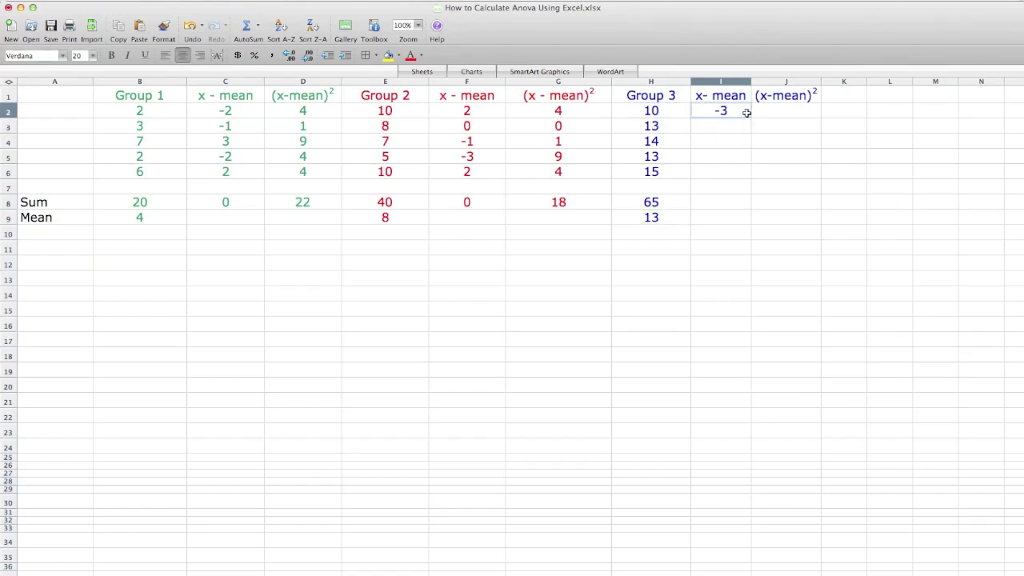
pyautogui.moveTo(752, 119); pyautogui.dragTo(740, 176)
# Step: Enter =I2^2 in J2 to square Group 3's first deviation
pyautogui.click(785, 110)
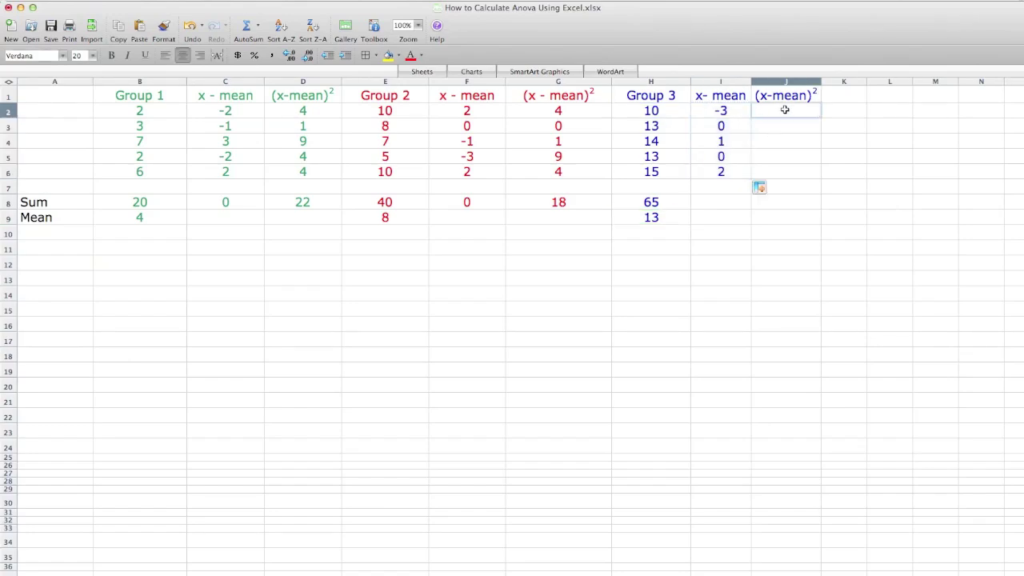
pyautogui.write('=')
pyautogui.click(721, 110)
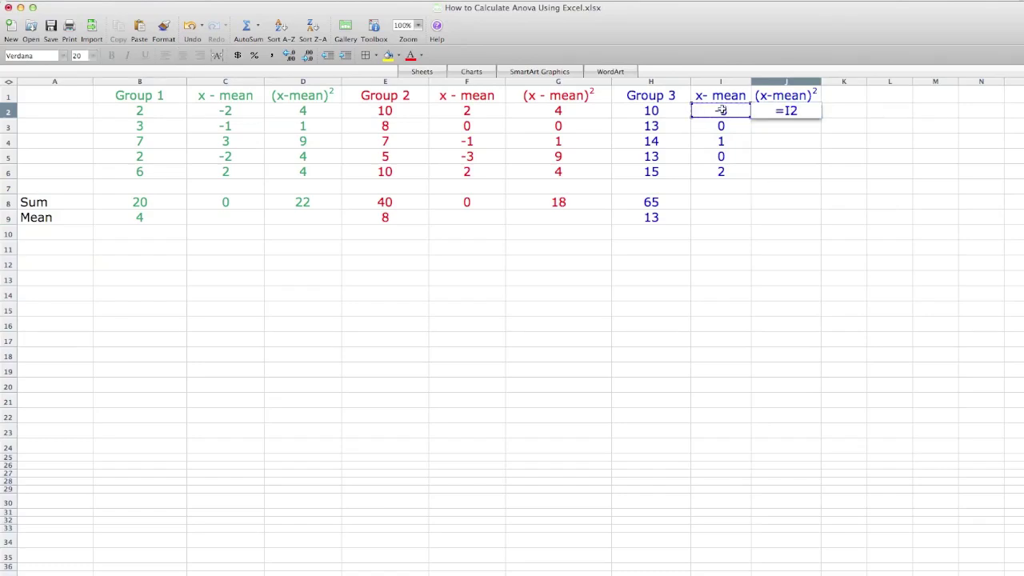
pyautogui.write('^2')
pyautogui.press('Return')
# Step: Fill the J2 formula down through J6 and copy the Sum formula from H8 across to I8 and J8
pyautogui.click(784, 110)
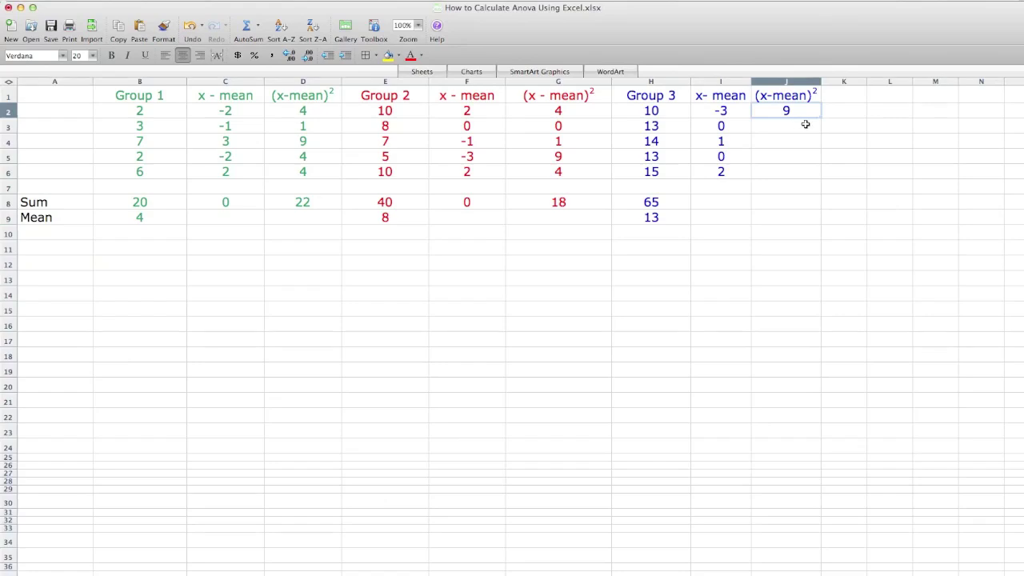
pyautogui.moveTo(821, 118); pyautogui.dragTo(813, 174)
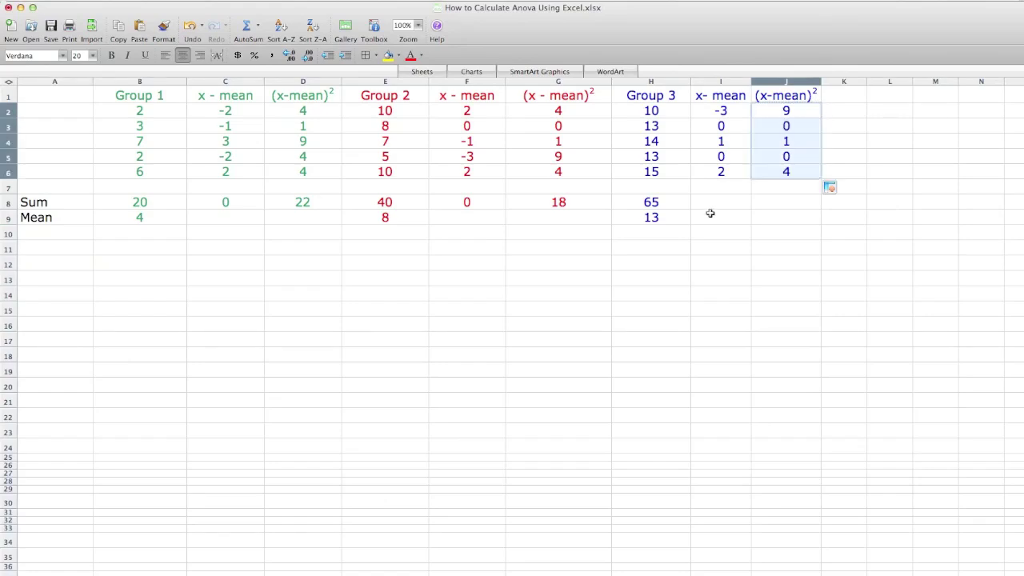
pyautogui.click(653, 202)
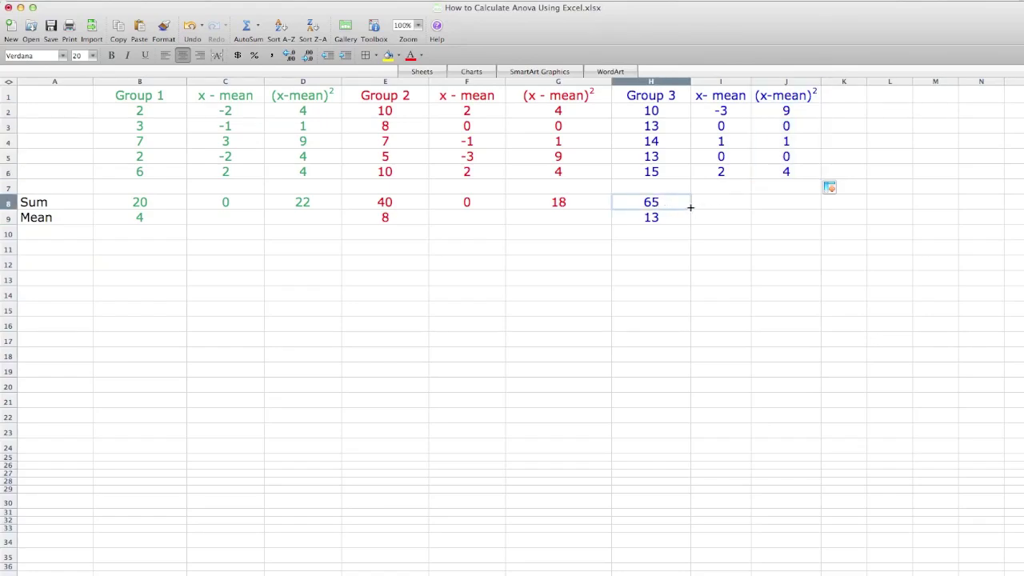
pyautogui.moveTo(690, 208); pyautogui.dragTo(791, 211)
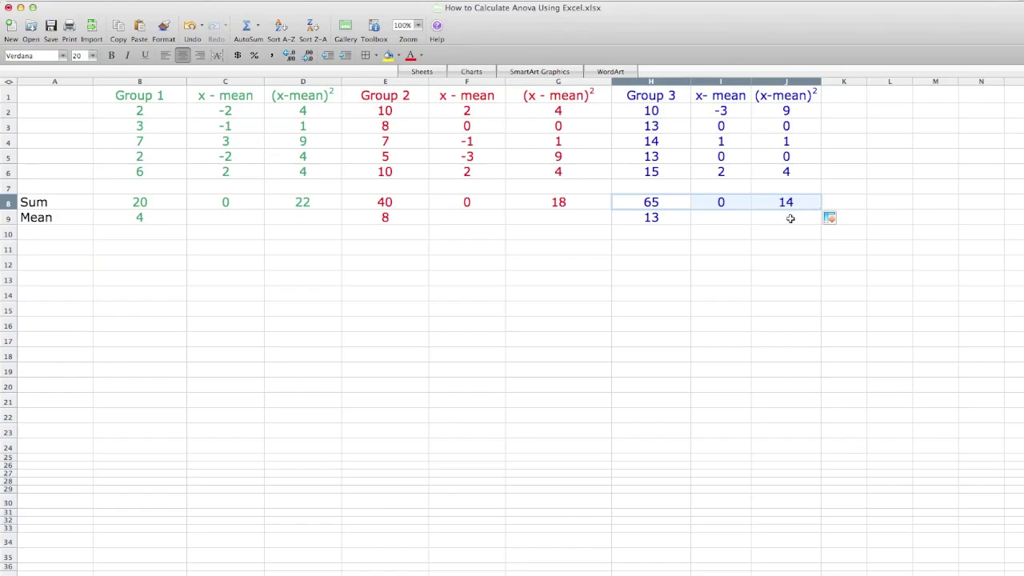
# Step: Enter the label SSW in cell A11 below the Mean row
pyautogui.click(68, 248)
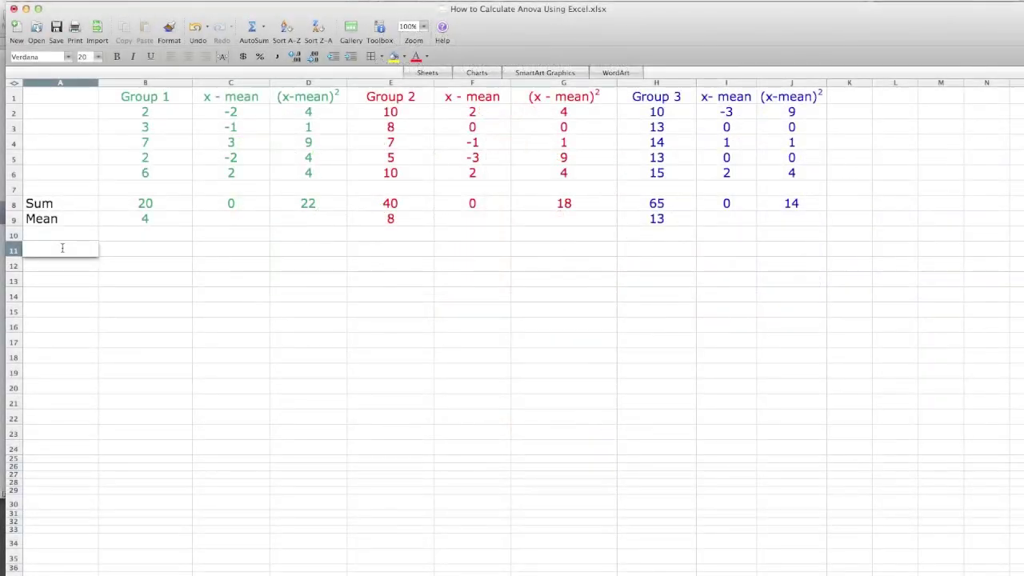
pyautogui.write('SSW')
pyautogui.press('Return')
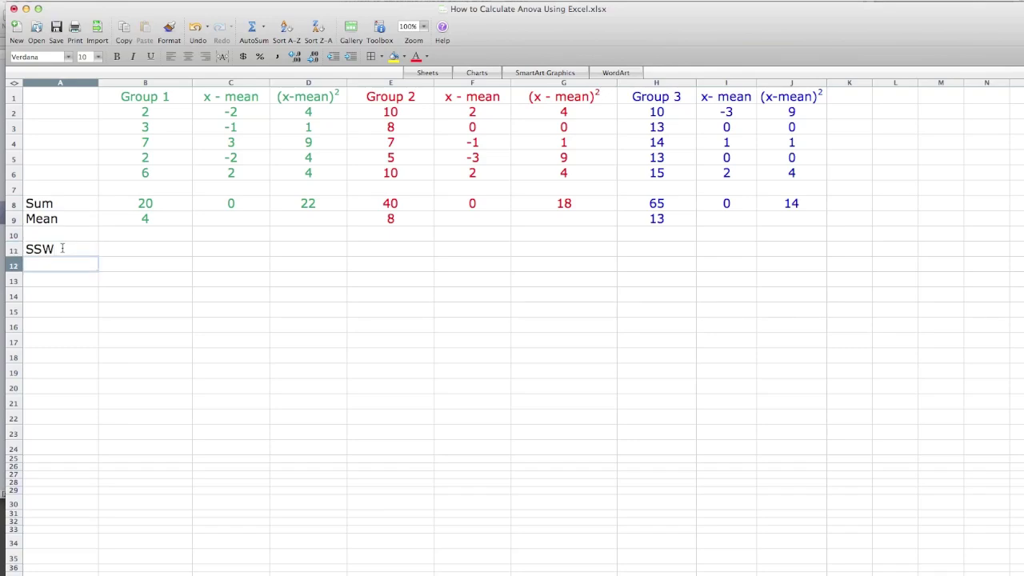
# Step: Enter =D8+G8+J8 in B11 to add the three groups' sums of squared deviations for SSW
pyautogui.press('Right')
pyautogui.press('Up')
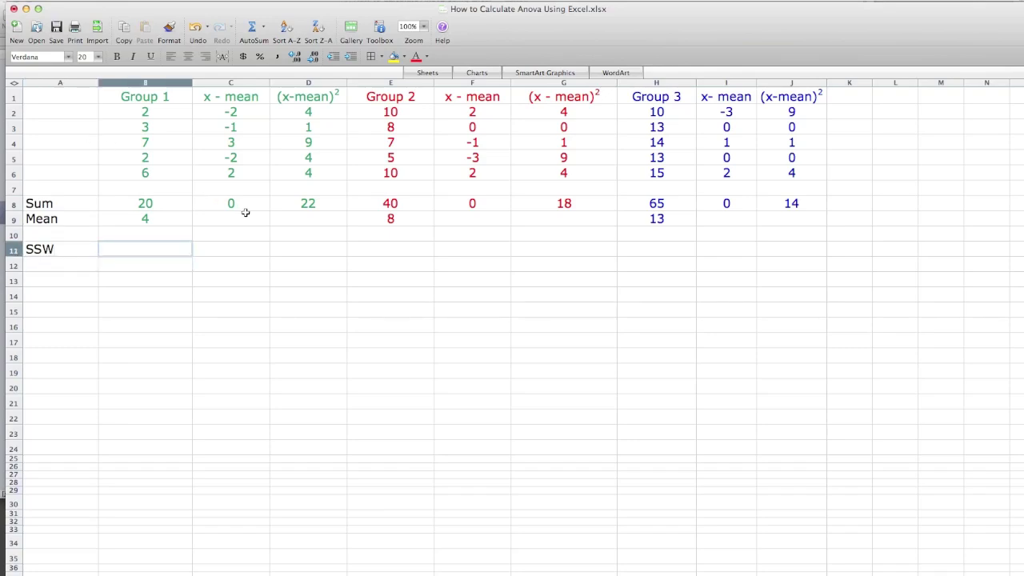
pyautogui.click(298, 204)
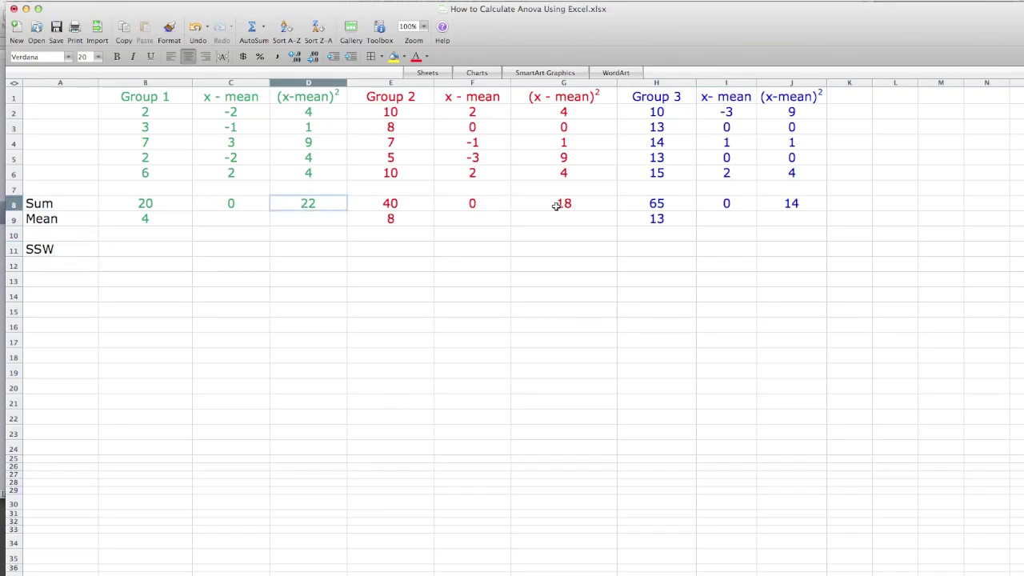
pyautogui.click(558, 205)
pyautogui.click(791, 203)
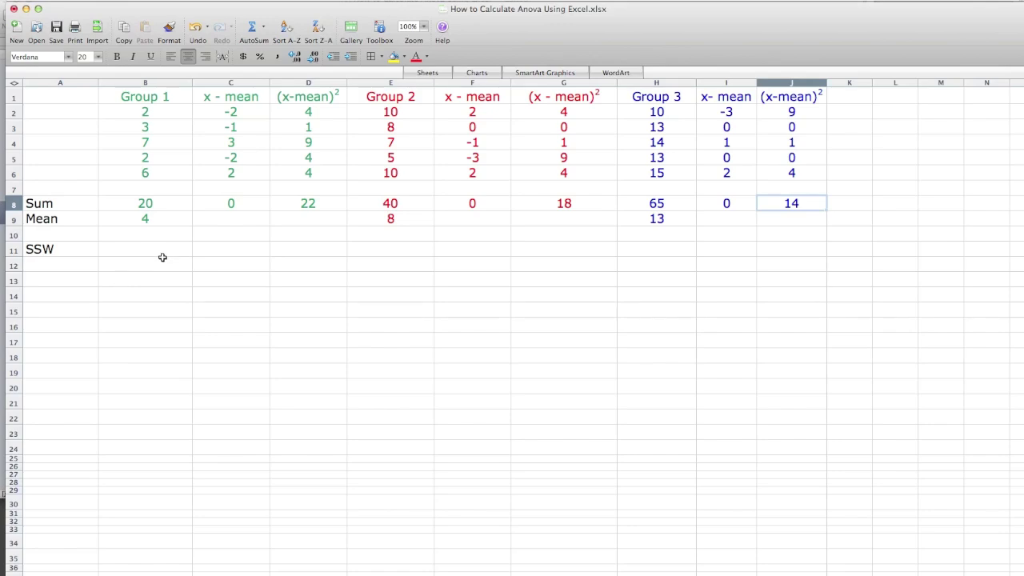
pyautogui.click(156, 254)
pyautogui.write('=')
pyautogui.click(322, 206)
pyautogui.write('+')
pyautogui.click(594, 203)
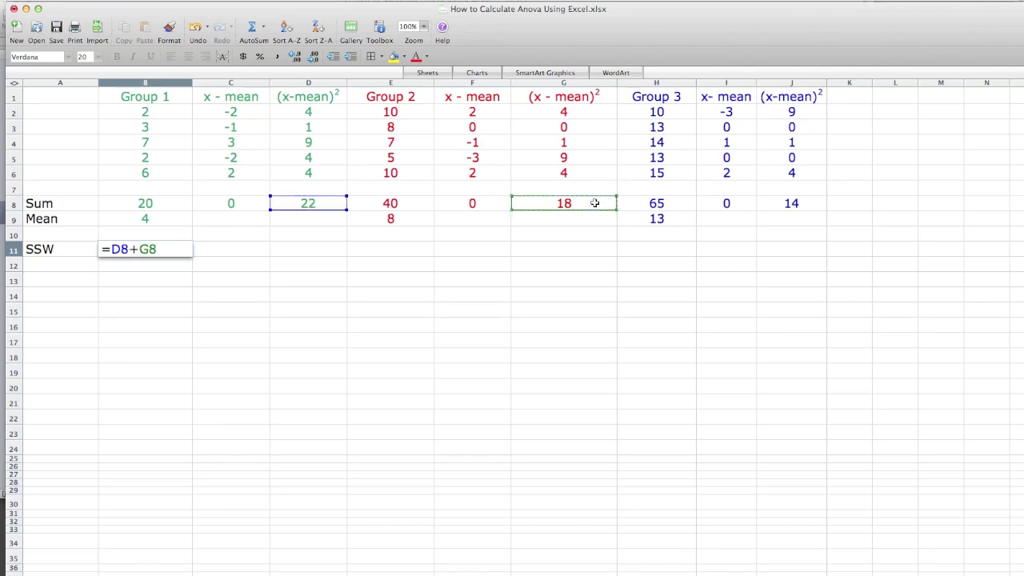
pyautogui.write('+')
pyautogui.click(797, 204)
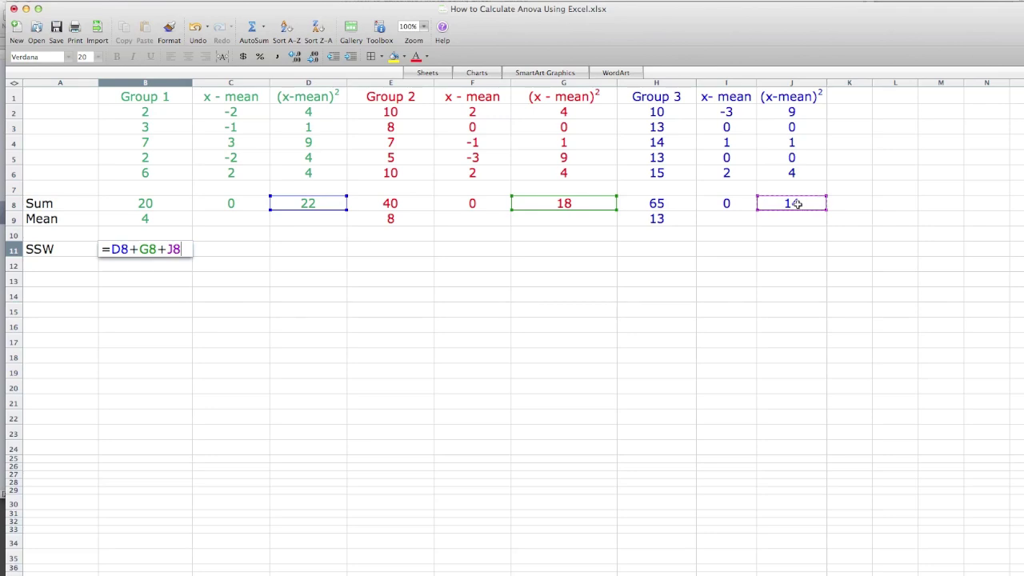
pyautogui.press('Return')
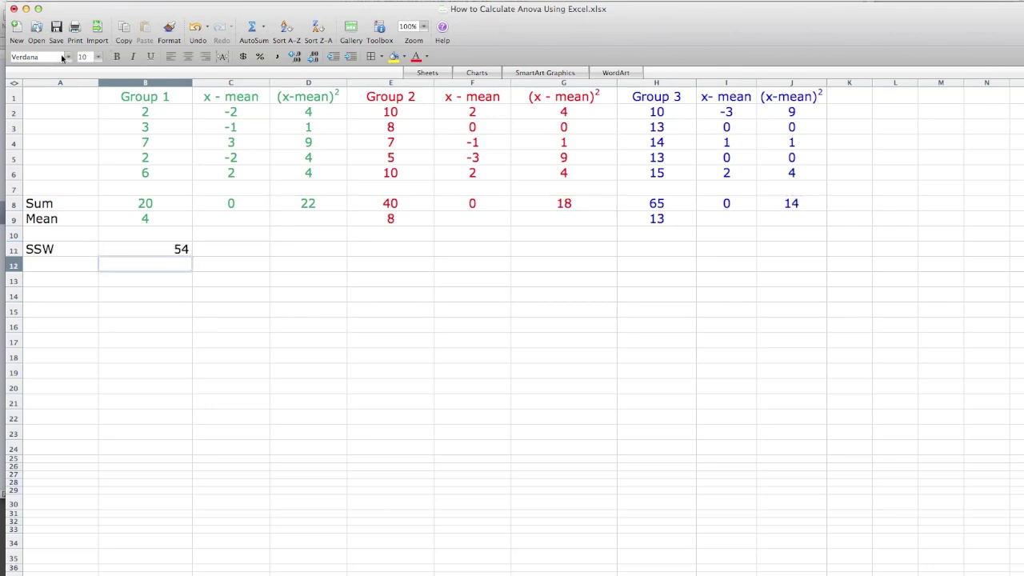
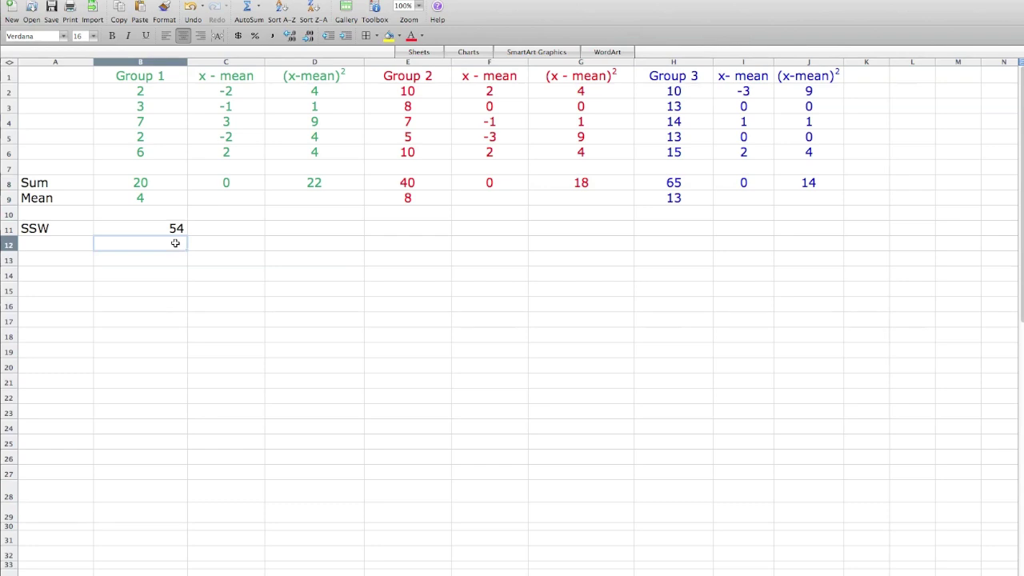
# Step: Enter the heading Observations in cell B12 below the SSW value
pyautogui.write('serv')
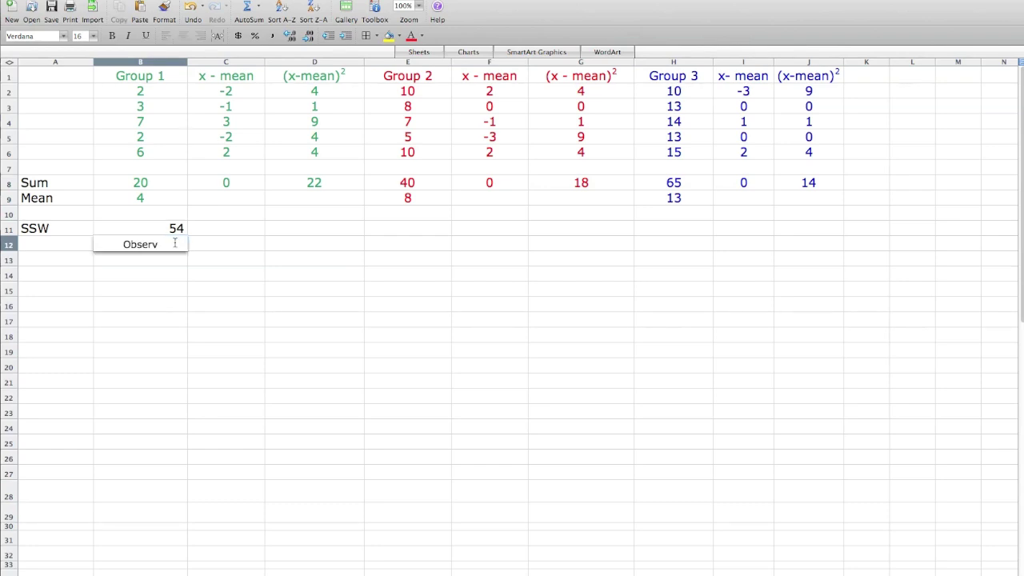
pyautogui.write('ations')
pyautogui.press('Return')
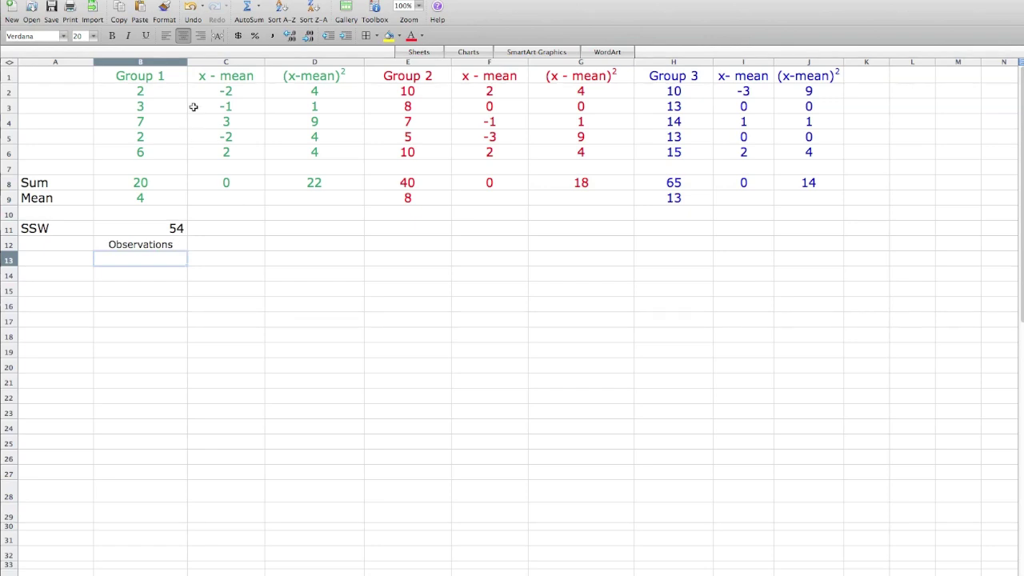
# Step: Copy Group 1's values from B2:B6 into the Observations column starting at B13
pyautogui.moveTo(160, 96); pyautogui.dragTo(163, 149)
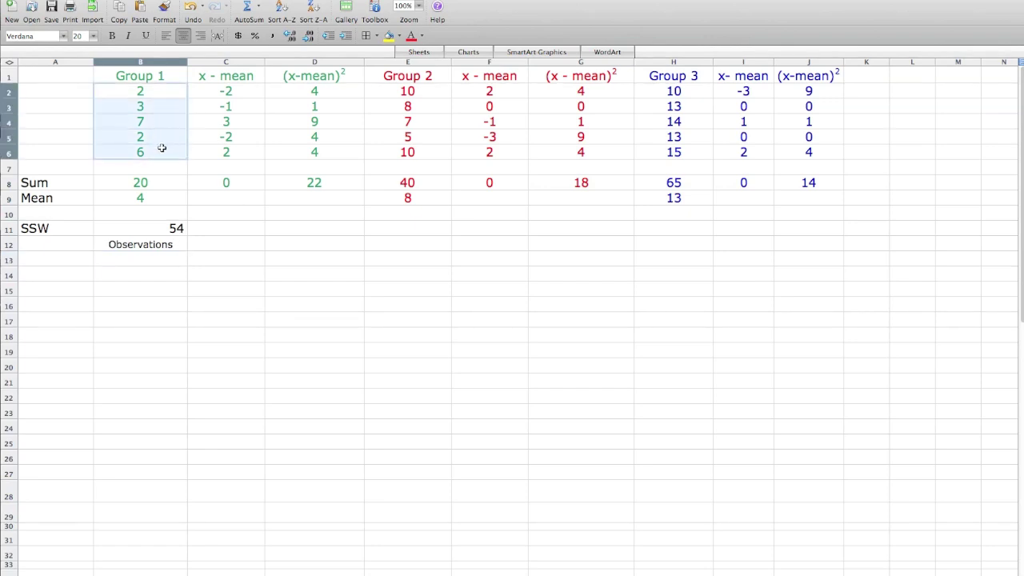
pyautogui.rightClick(162, 148)
pyautogui.click(181, 184)
pyautogui.click(125, 257)
pyautogui.rightClick(125, 258)
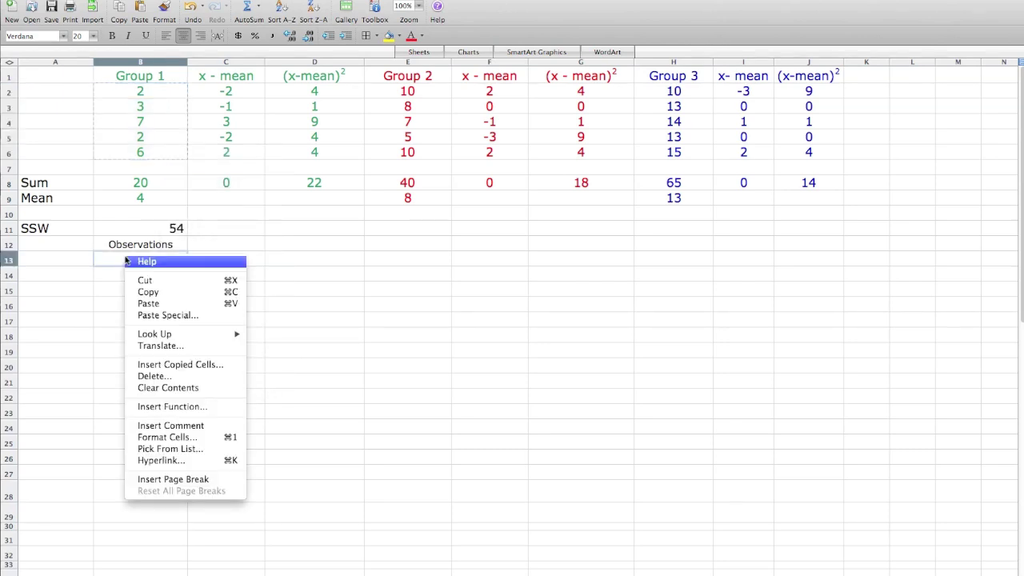
pyautogui.click(152, 304)
pyautogui.click(149, 334)
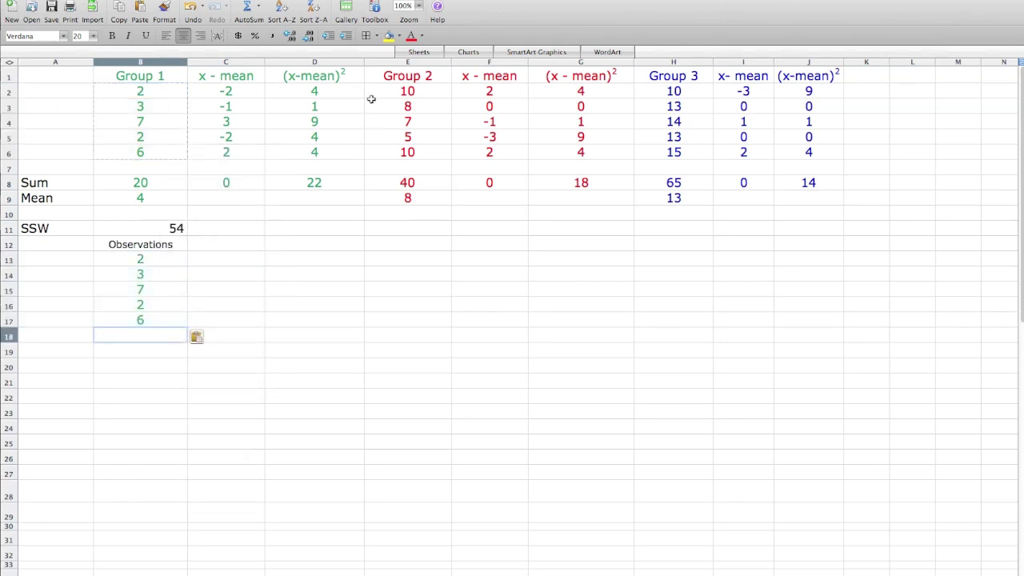
# Step: Copy Group 2's values from E2:E6 into the Observations column starting at B18
pyautogui.moveTo(397, 94); pyautogui.dragTo(406, 152)
pyautogui.rightClick(406, 152)
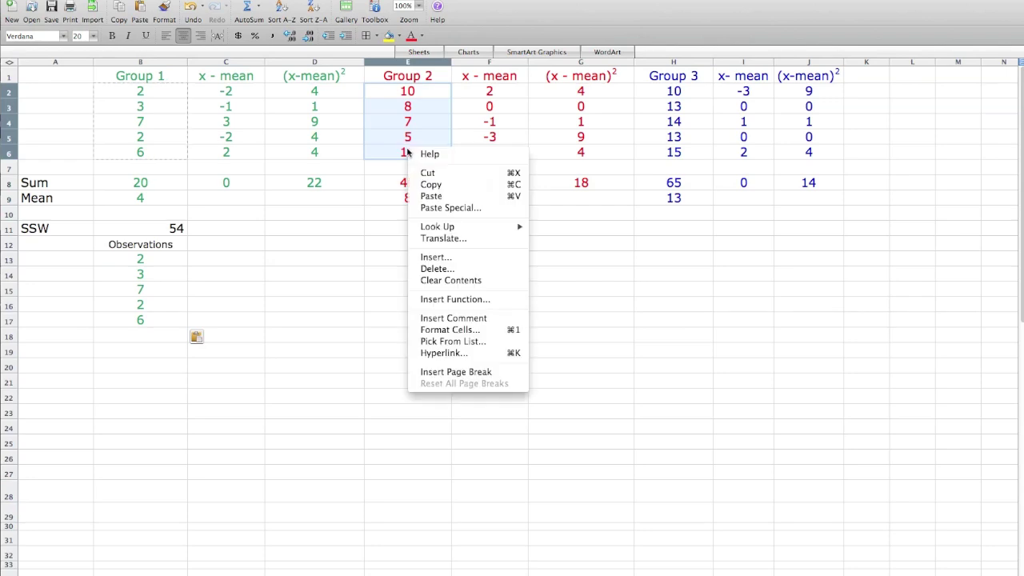
pyautogui.click(424, 185)
pyautogui.click(155, 332)
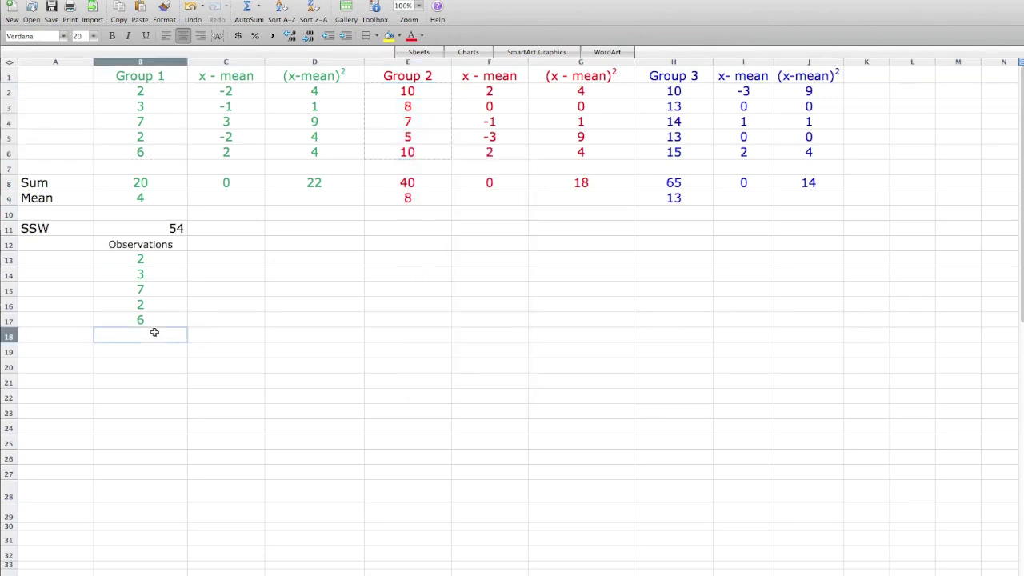
pyautogui.rightClick(154, 332)
pyautogui.click(180, 381)
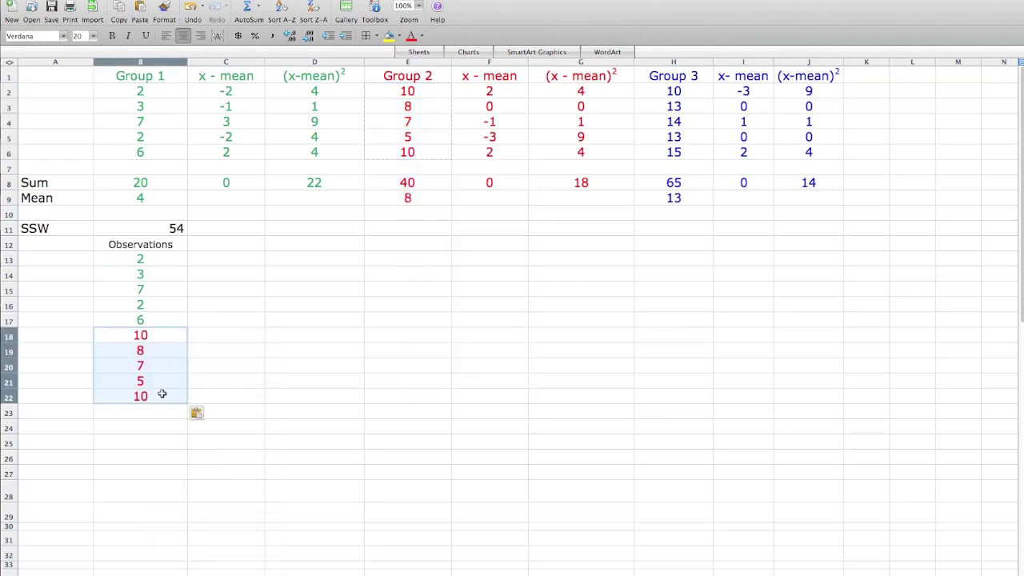
# Step: Copy Group 3's values from H2:H6 into the Observations column starting at B23
pyautogui.click(156, 412)
pyautogui.click(668, 93)
pyautogui.moveTo(668, 94); pyautogui.dragTo(674, 146)
pyautogui.rightClick(673, 144)
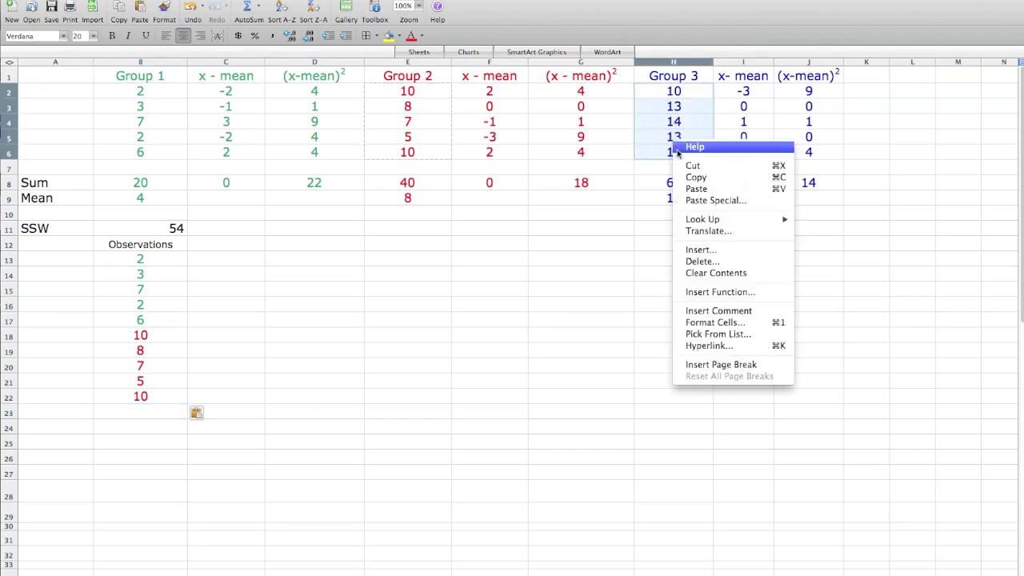
pyautogui.click(705, 188)
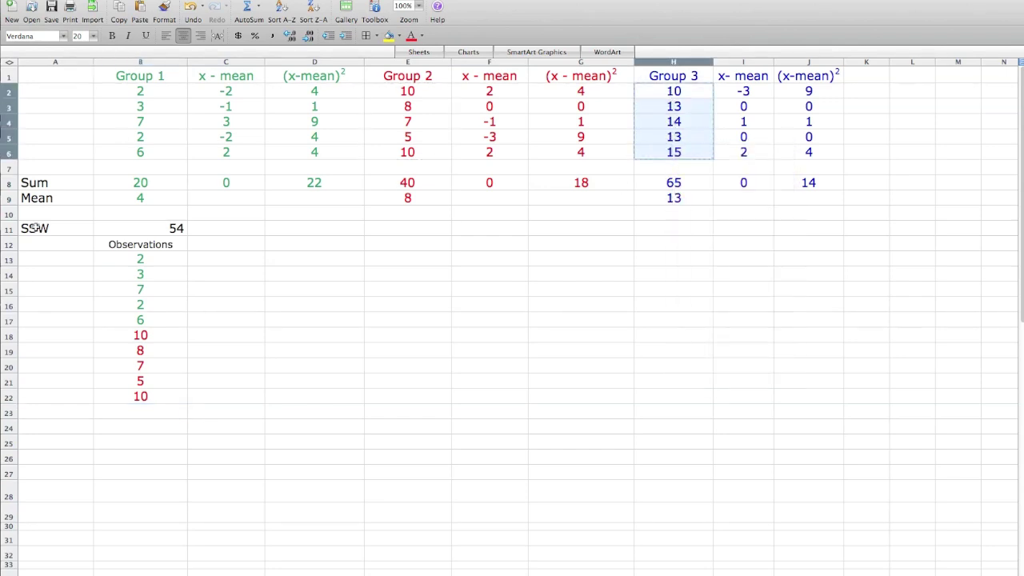
pyautogui.click(166, 413)
pyautogui.rightClick(166, 413)
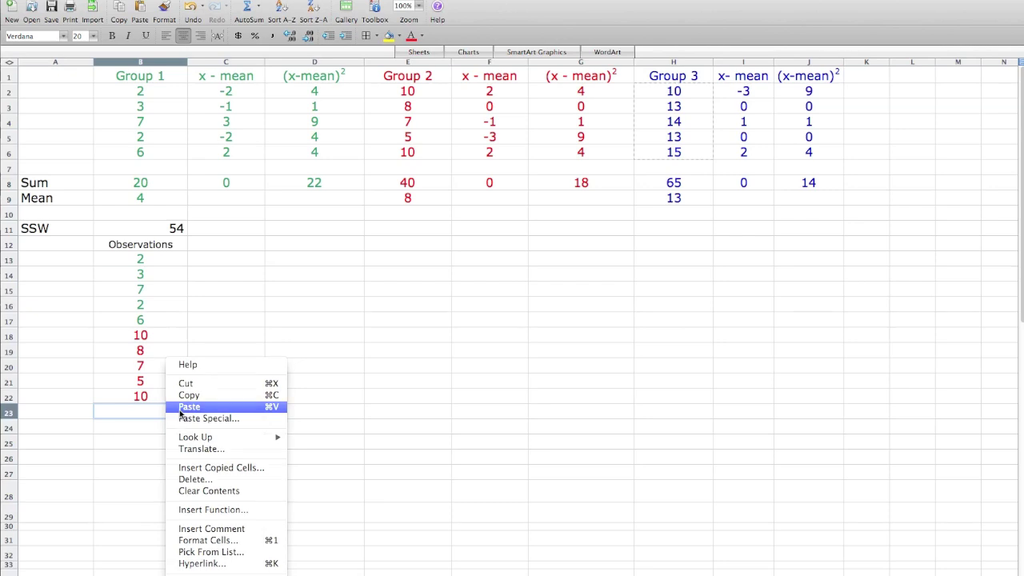
pyautogui.click(180, 410)
# Step: Enter =average(B13:B27) in B28 for all observations and label the row Mean in A28
pyautogui.click(127, 491)
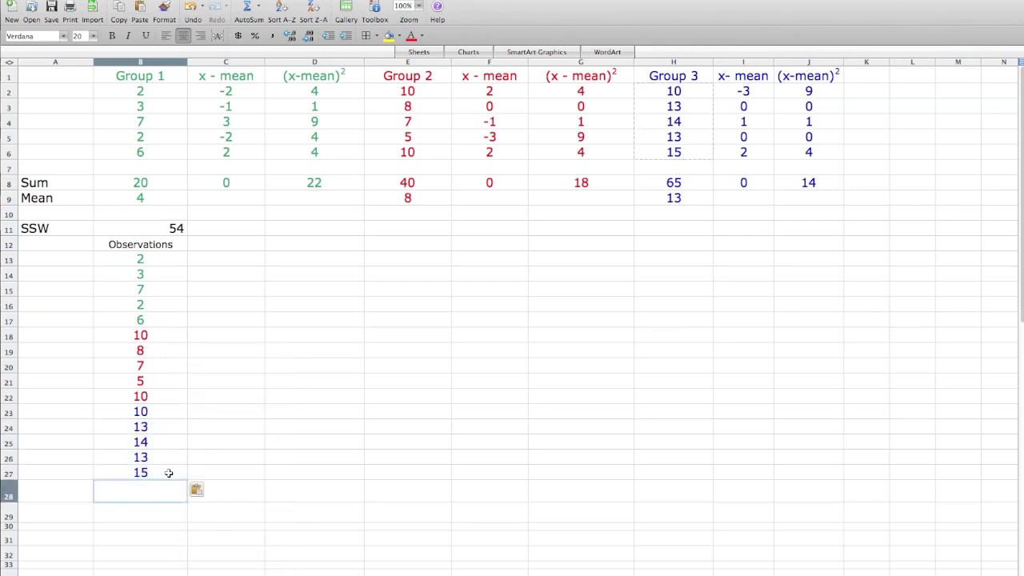
pyautogui.write('=aver')
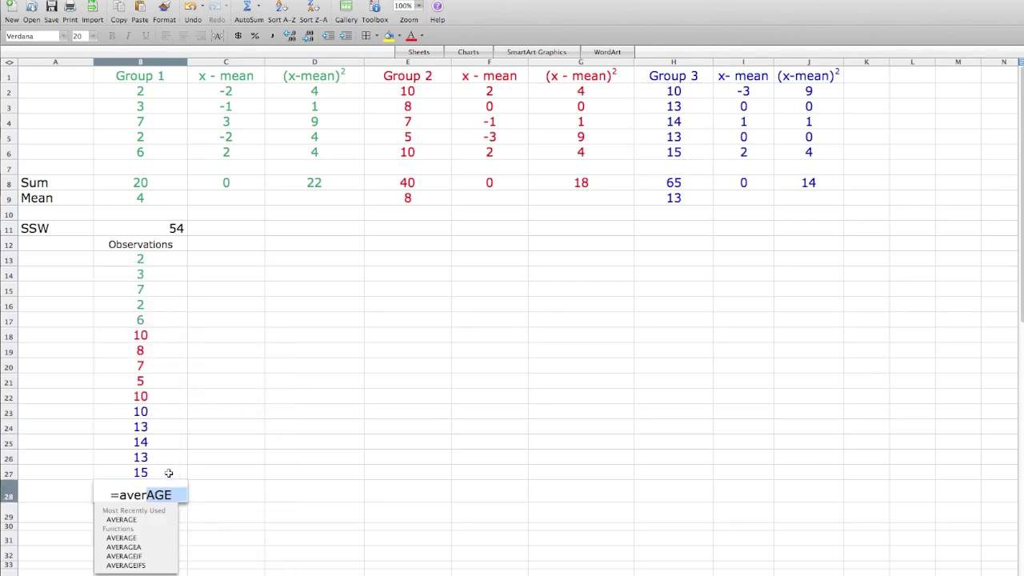
pyautogui.write('age(')
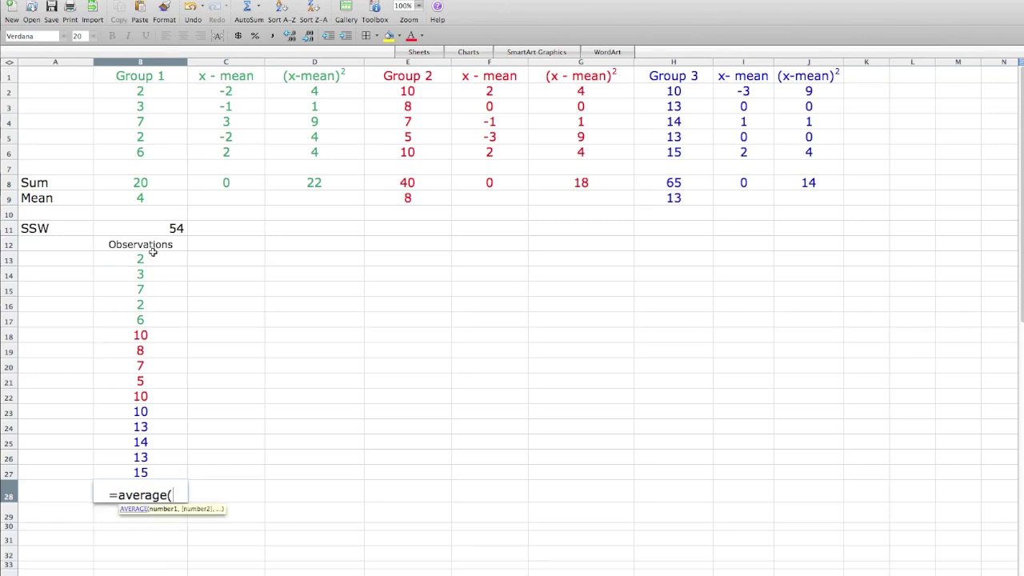
pyautogui.moveTo(153, 255); pyautogui.dragTo(151, 468)
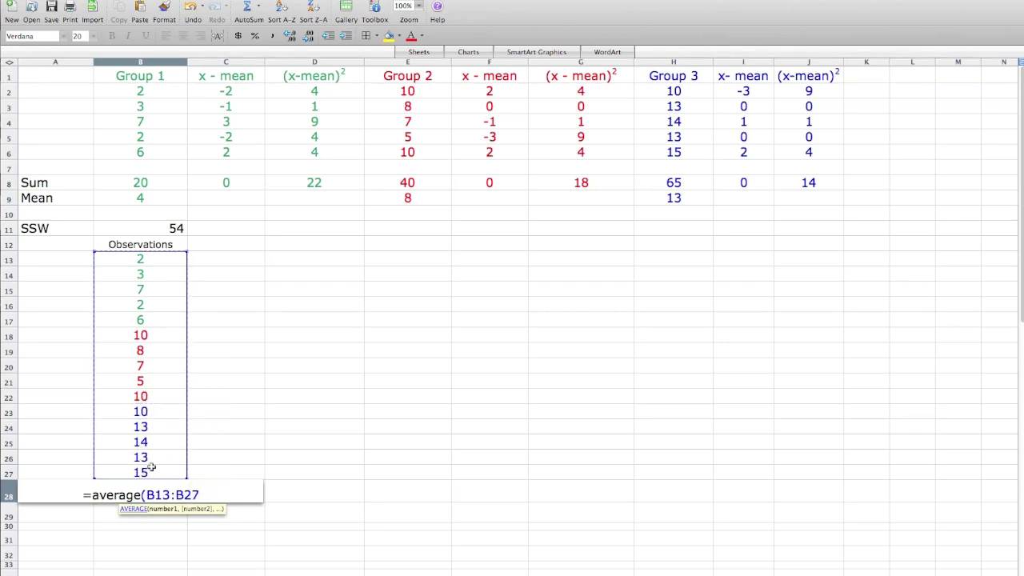
pyautogui.write(')')
pyautogui.press('Return')
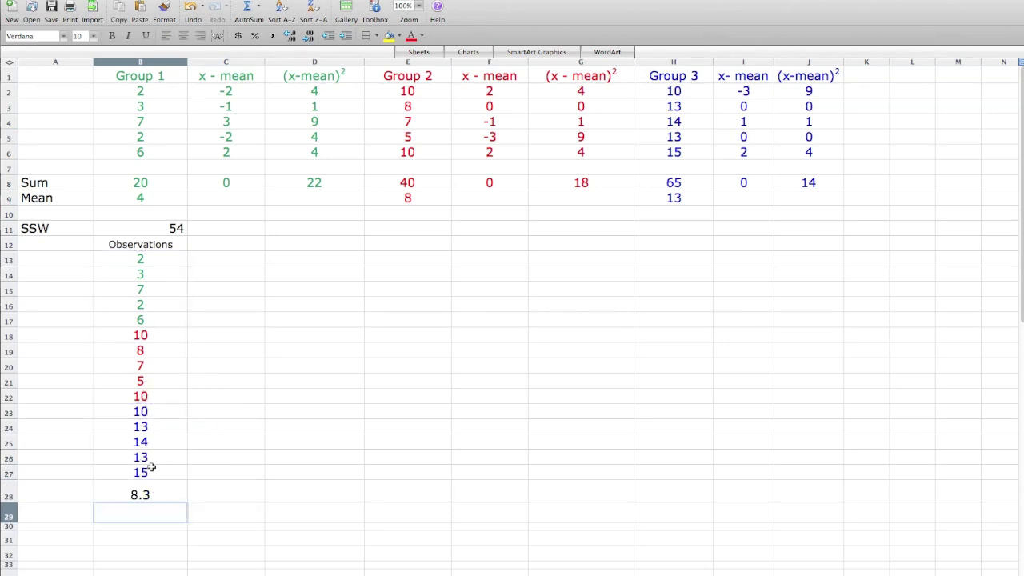
pyautogui.press('Up')
pyautogui.press('Left')
pyautogui.write('Mean')
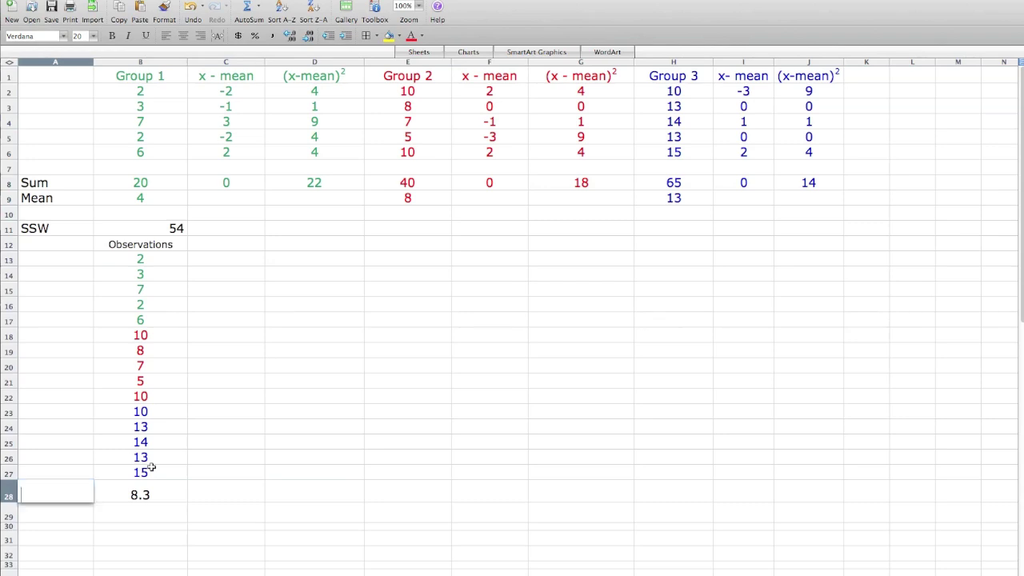
# Step: Enter the heading x-mean in C12 beside Observations
pyautogui.press('Right')
pyautogui.press('Right')
pyautogui.press('Up')
pyautogui.press('Up')
pyautogui.press('Up')
pyautogui.press('Up')
pyautogui.press('Up')
pyautogui.press('Up')
pyautogui.press('Up')
pyautogui.press('Up')
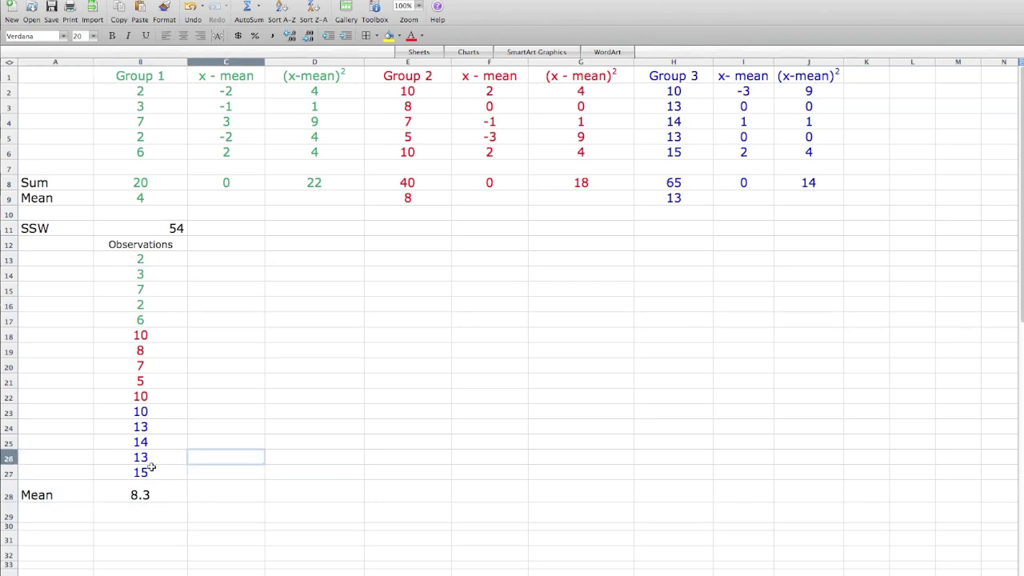
pyautogui.press('Up')
pyautogui.press('Up')
pyautogui.press('Up')
pyautogui.press('Up')
pyautogui.press('Up')
pyautogui.press('Up')
pyautogui.press('Up')
pyautogui.press('Up')
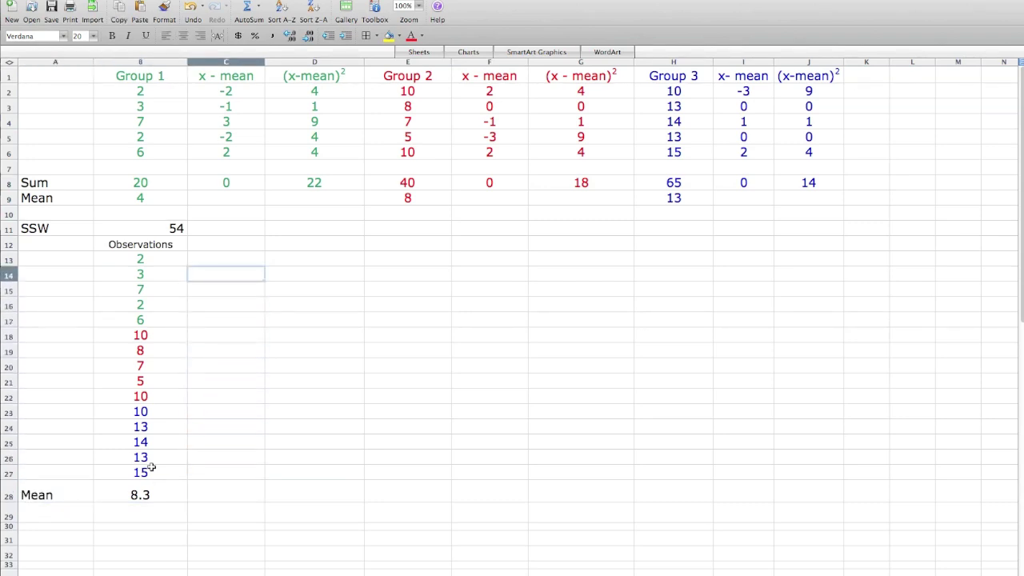
pyautogui.write('x-mean')
pyautogui.press('Return')
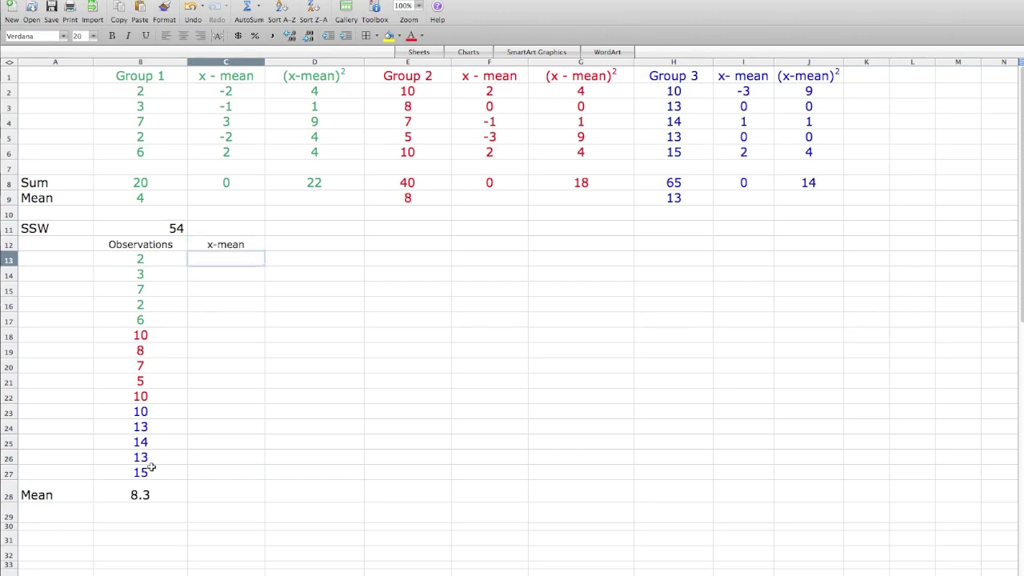
# Step: Enter =B13-B28 in C13 with the B28 mean reference locked to get the first observation's deviation
pyautogui.write('=')
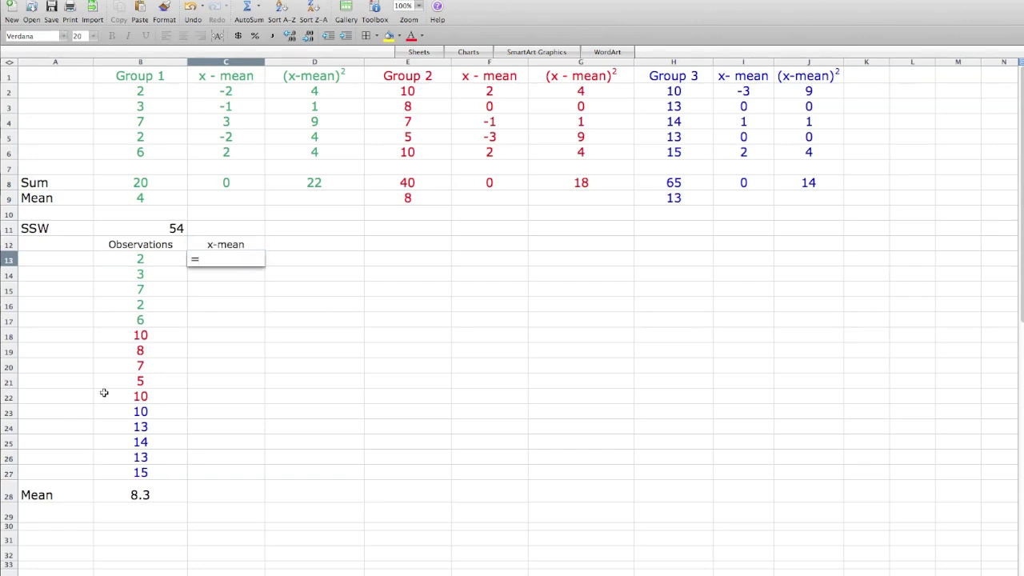
pyautogui.click(146, 259)
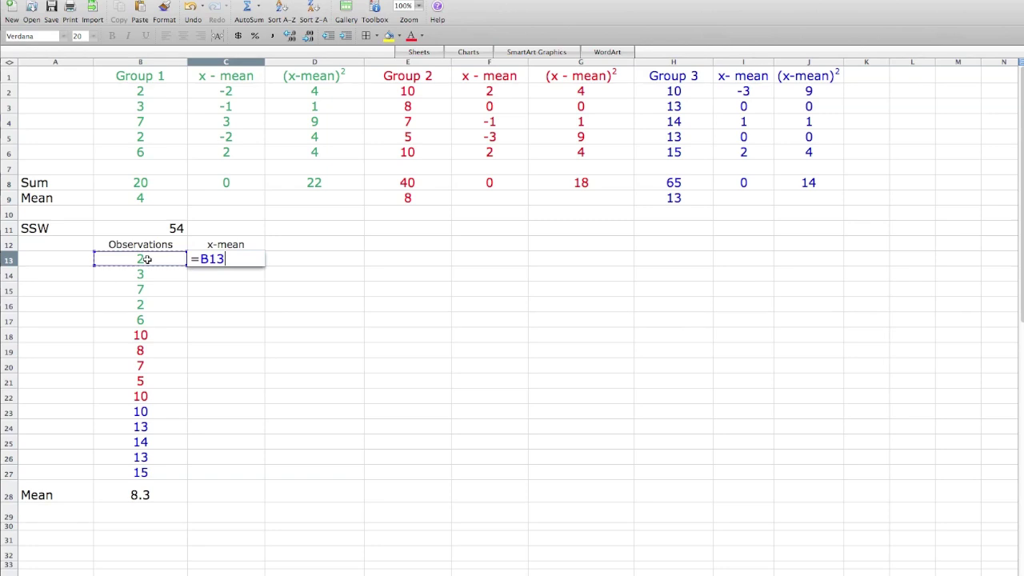
pyautogui.write('-')
pyautogui.click(163, 496)
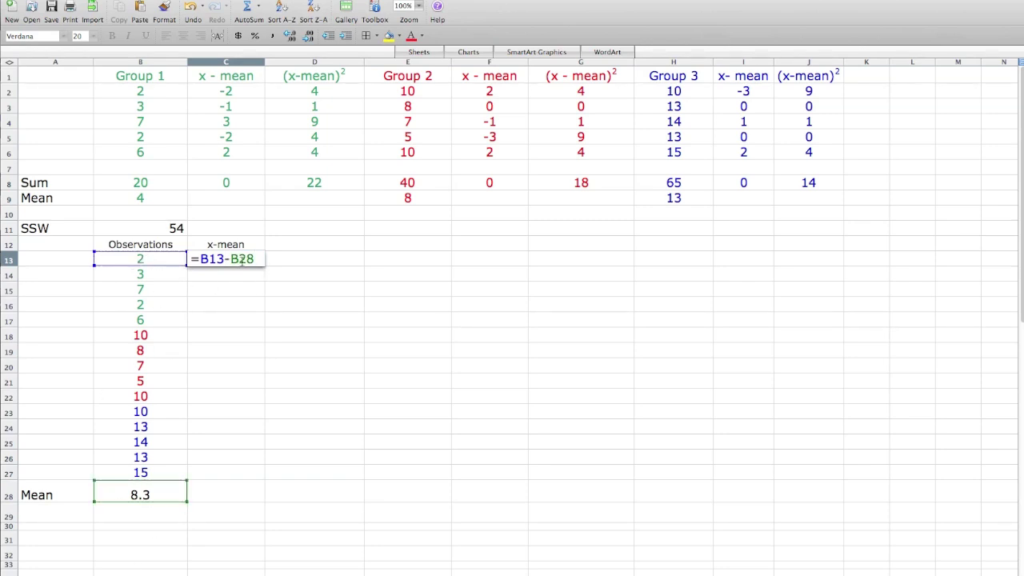
pyautogui.press('Return')
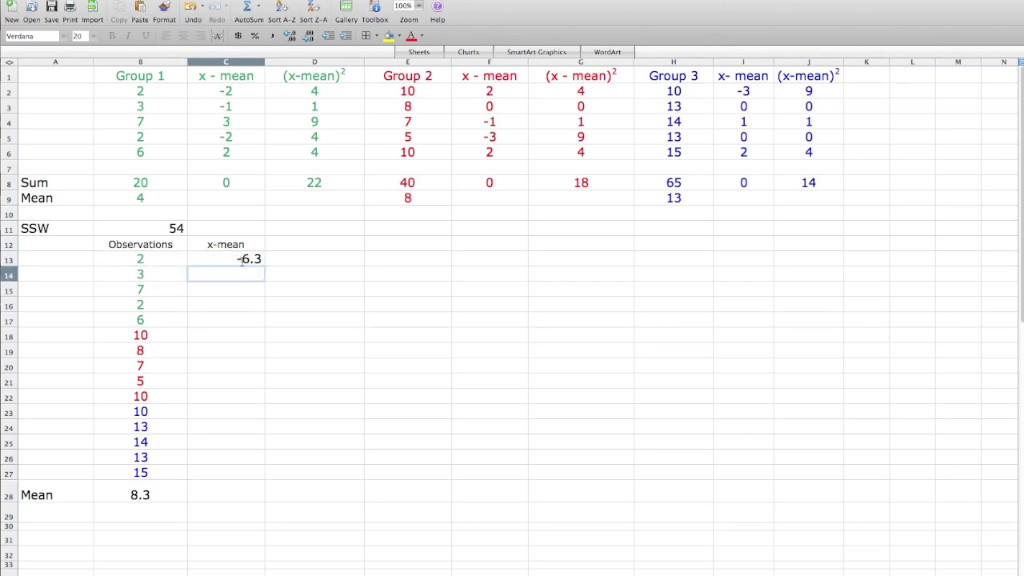
# Step: Fill the C13 deviation formula down through C27 for all the observations
pyautogui.click(243, 259)
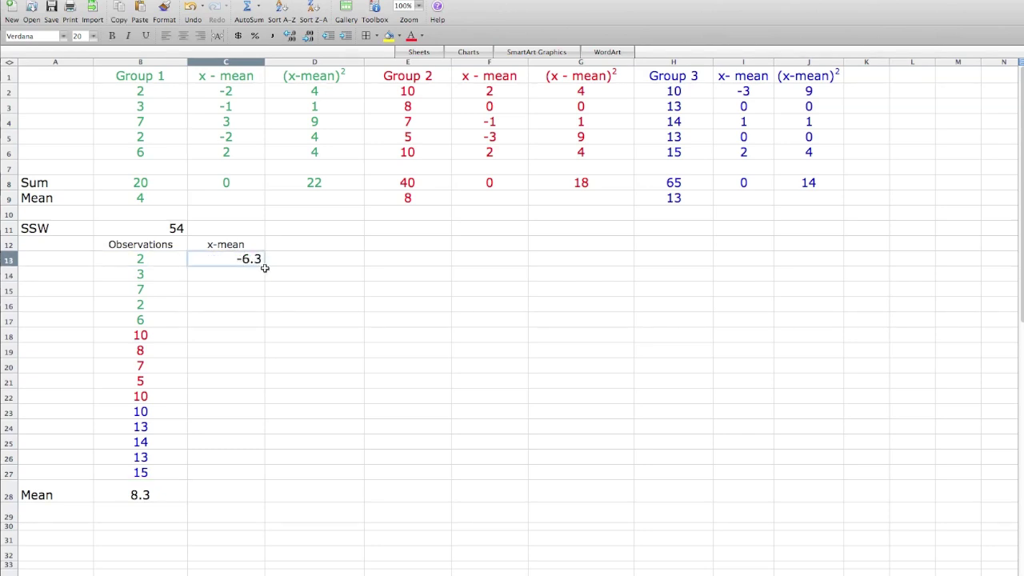
pyautogui.moveTo(262, 274); pyautogui.dragTo(258, 336)
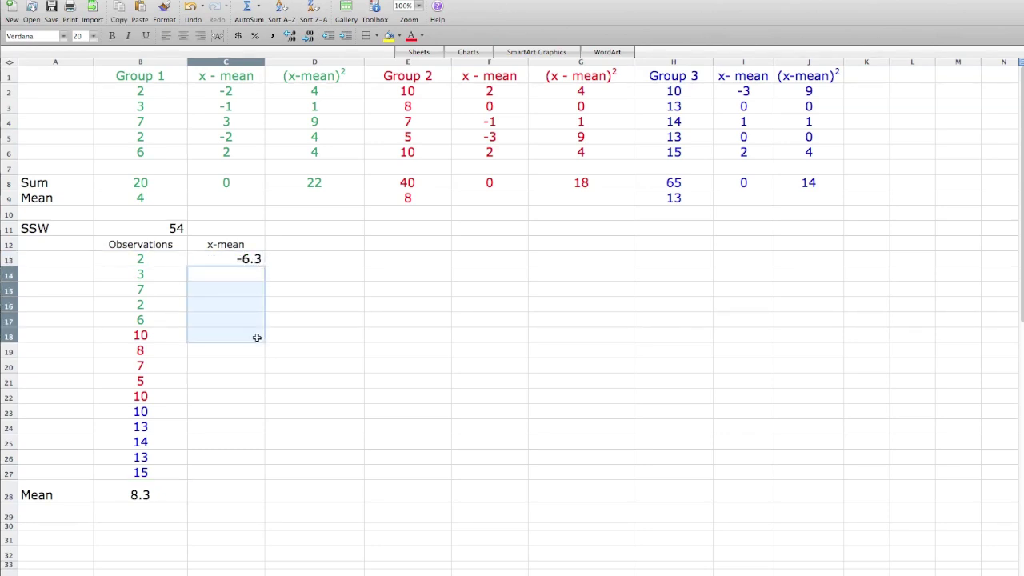
pyautogui.click(258, 261)
pyautogui.moveTo(263, 266); pyautogui.dragTo(260, 473)
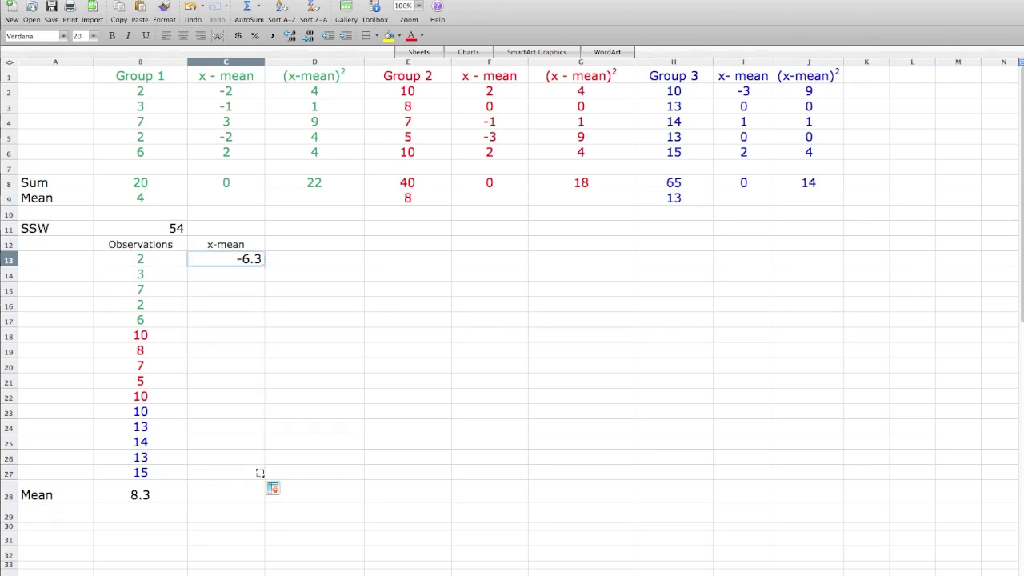
pyautogui.moveTo(260, 473); pyautogui.dragTo(260, 473)
pyautogui.click(324, 241)
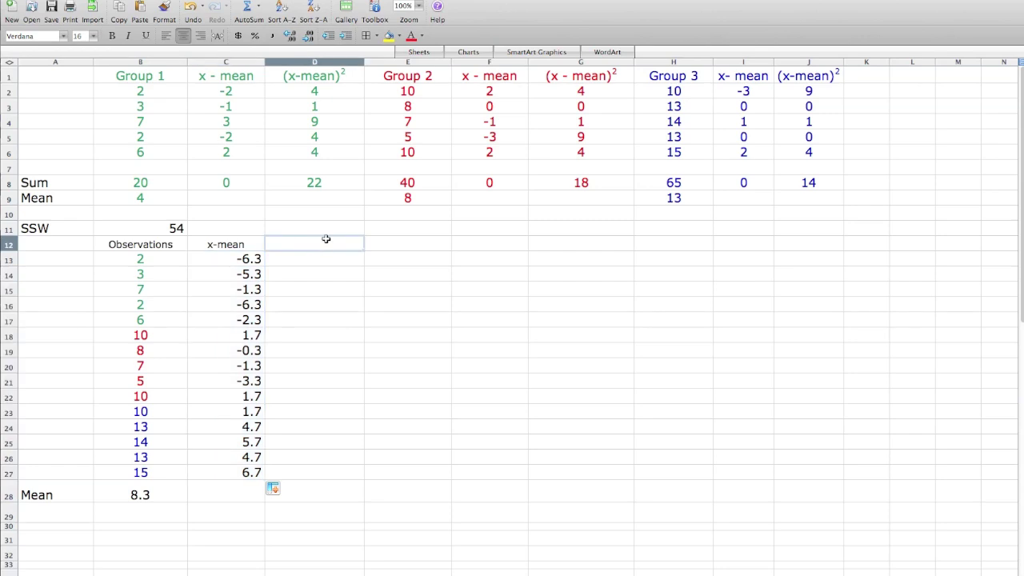
# Step: Enter the heading (x-mean)2 in D12 and format its 2 as superscript
pyautogui.write('(')
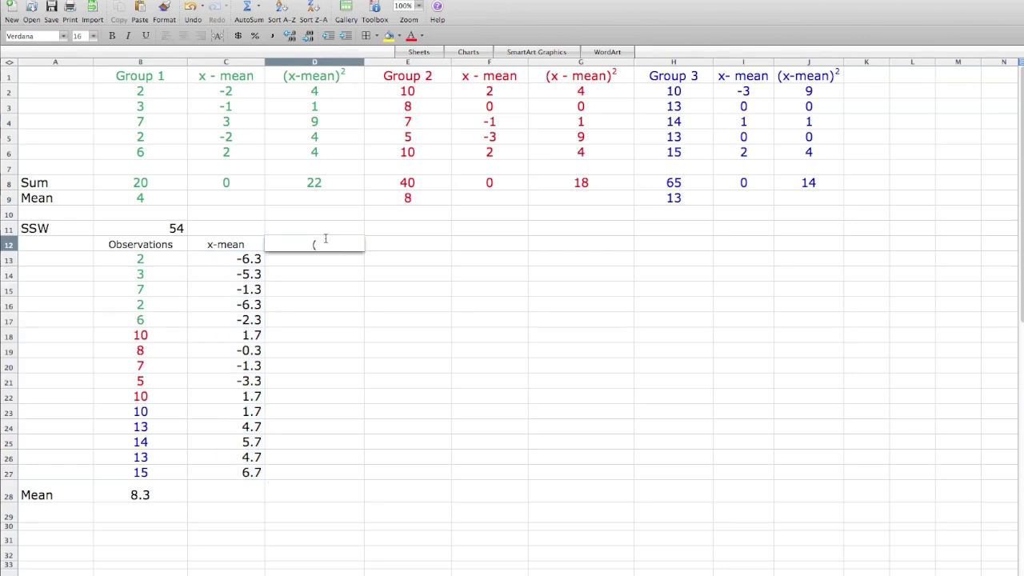
pyautogui.write('x-mean)2')
pyautogui.doubleClick(337, 244)
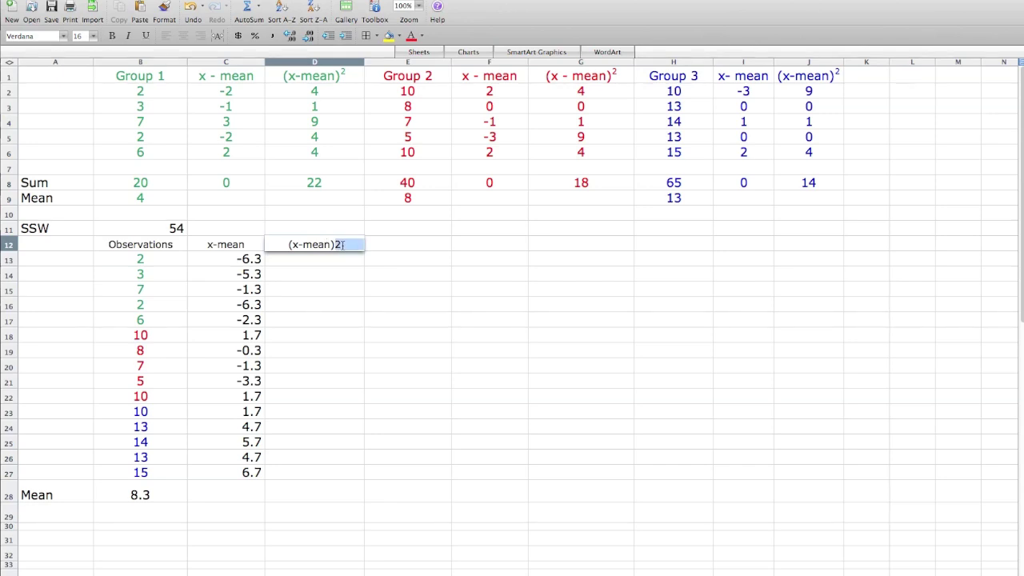
pyautogui.rightClick(343, 245)
pyautogui.click(380, 342)
pyautogui.click(248, 374)
pyautogui.click(519, 478)
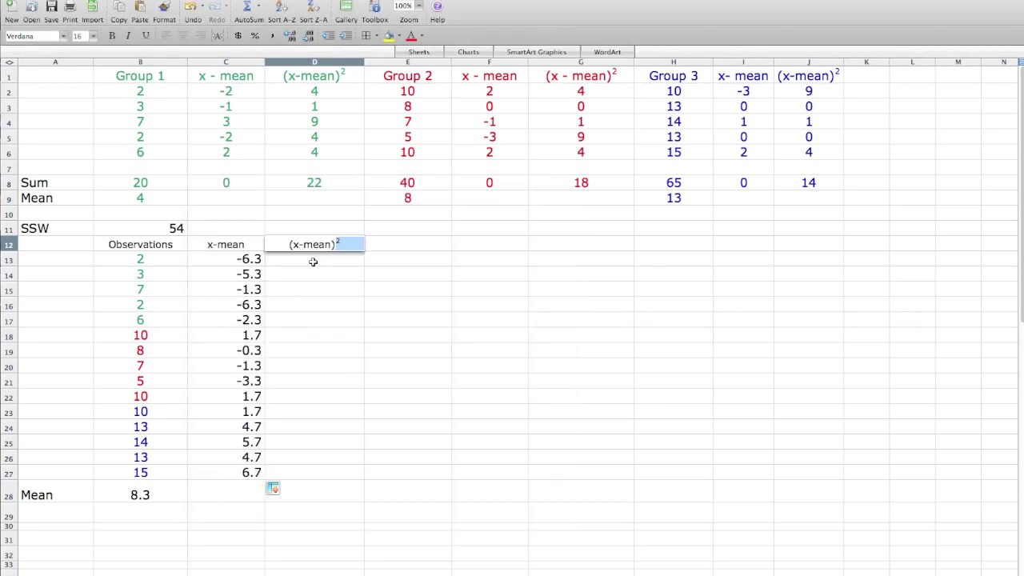
# Step: Enter =C13^2 in D13 to square the first deviation and fill the formula down through D27
pyautogui.click(340, 266)
pyautogui.write('=')
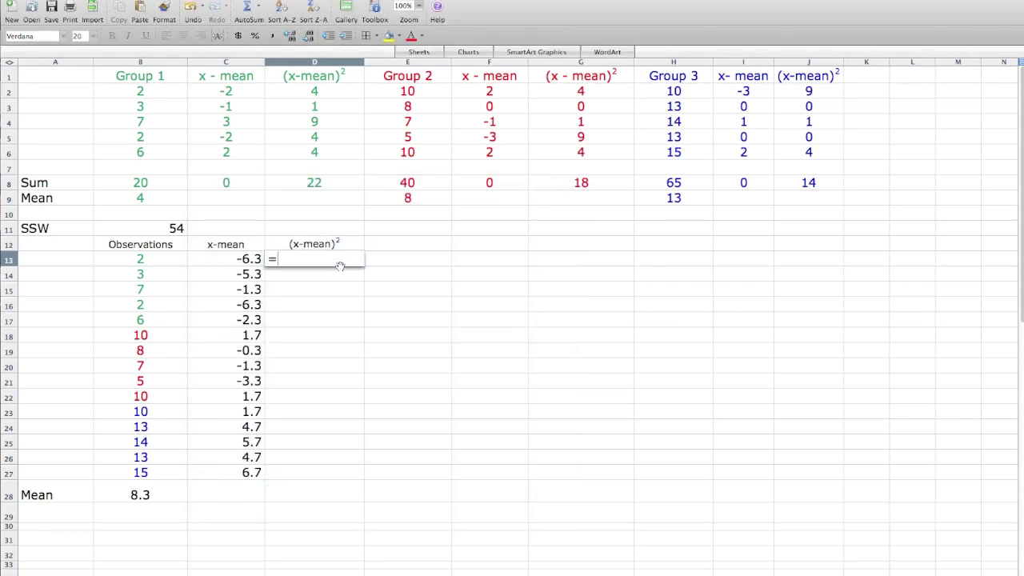
pyautogui.click(249, 260)
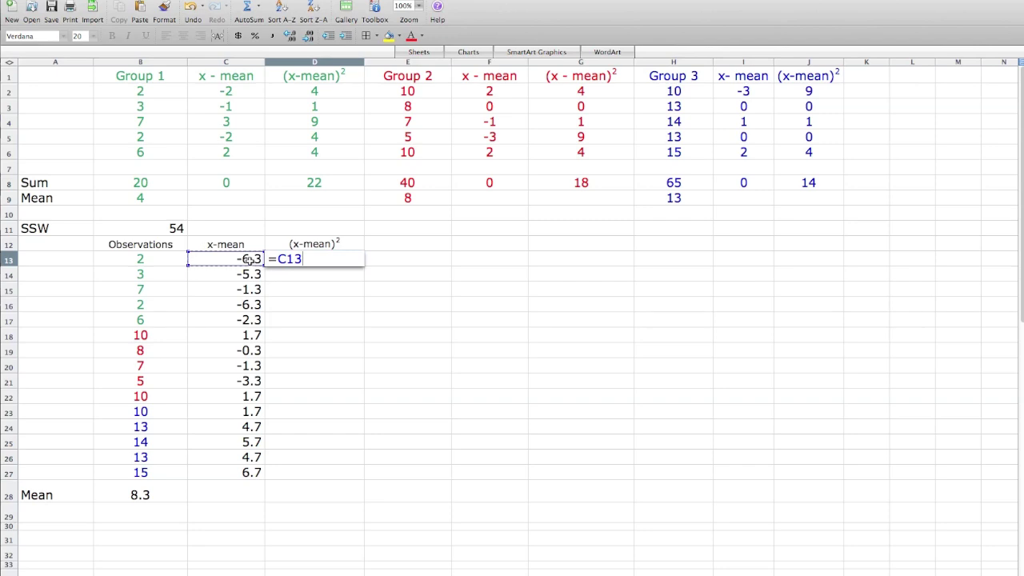
pyautogui.write('^2')
pyautogui.press('Return')
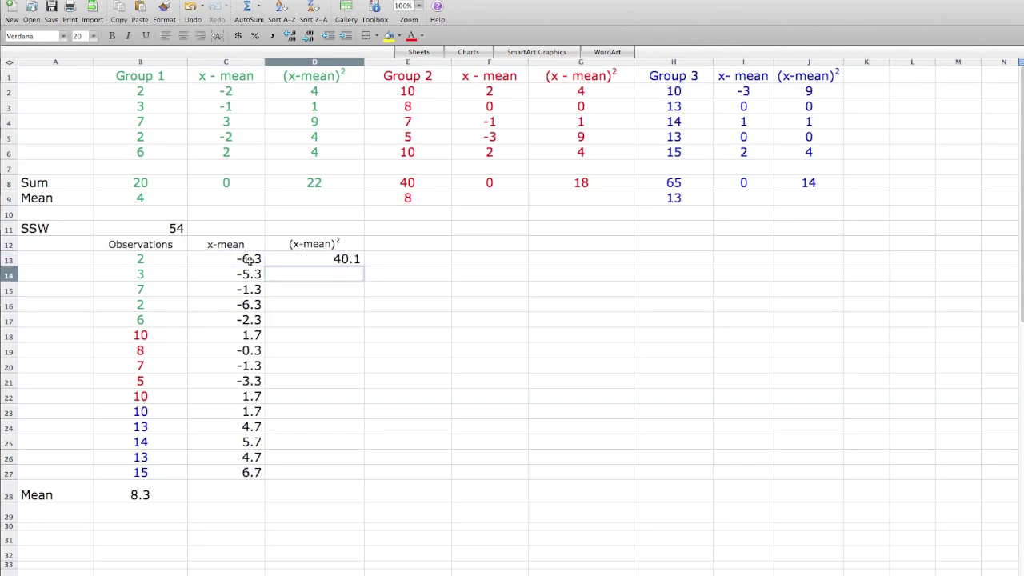
pyautogui.click(320, 258)
pyautogui.moveTo(361, 267); pyautogui.dragTo(347, 476)
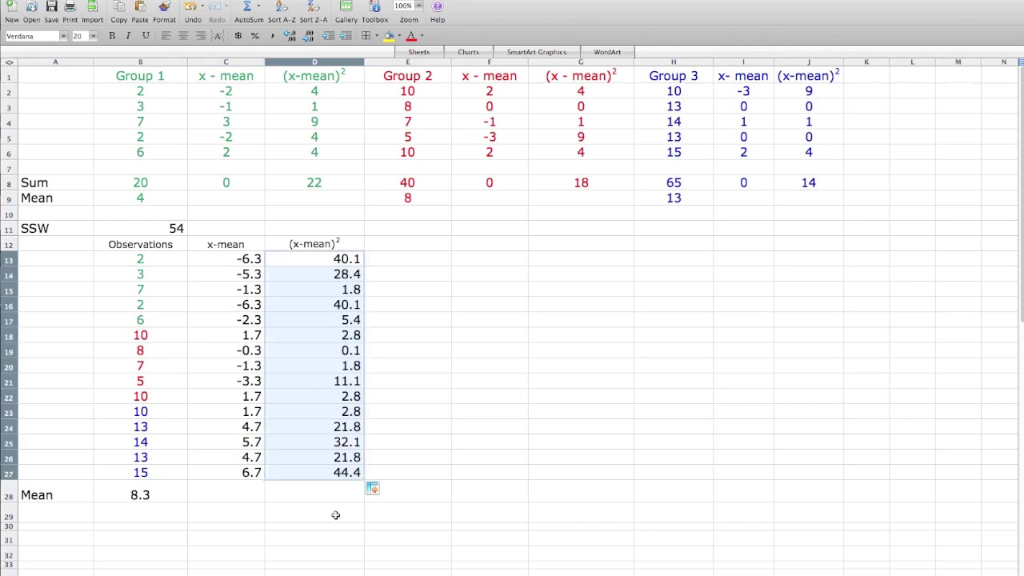
# Step: Enter the label Sum in C29 and total the squared deviations with =sum(D13:D27) in D29
pyautogui.click(261, 511)
pyautogui.write('Sum')
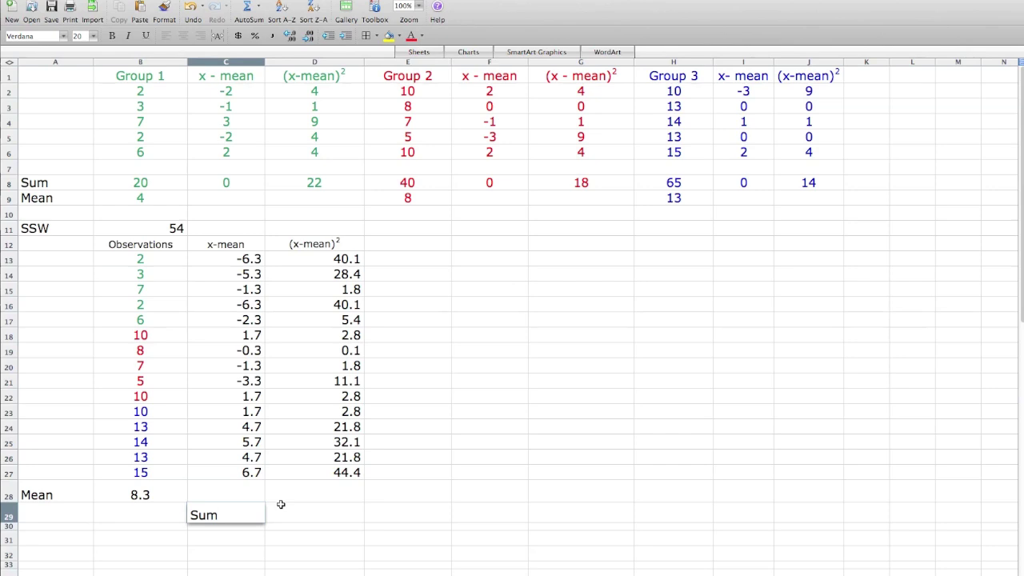
pyautogui.click(281, 504)
pyautogui.write('=')
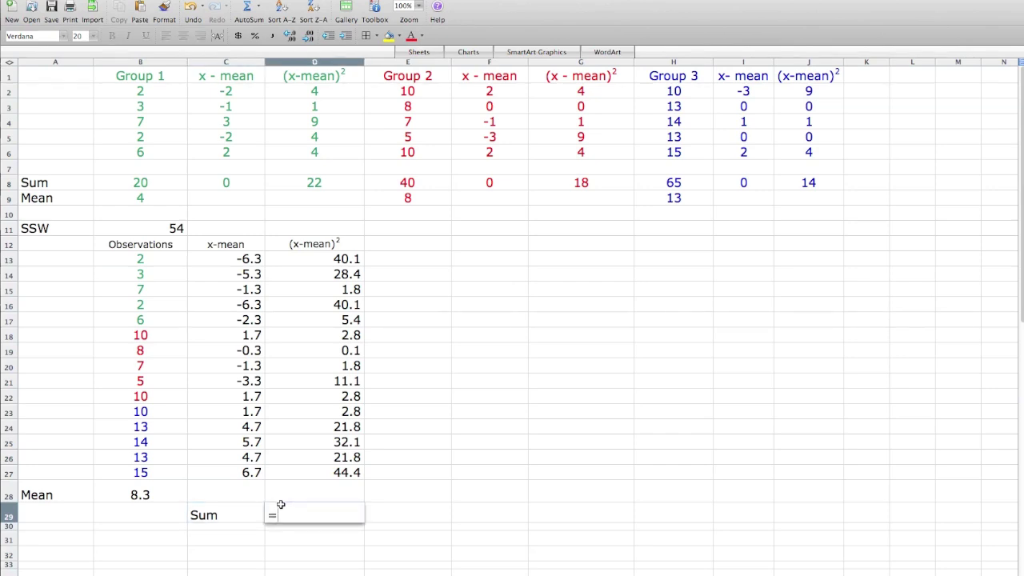
pyautogui.write('sum(')
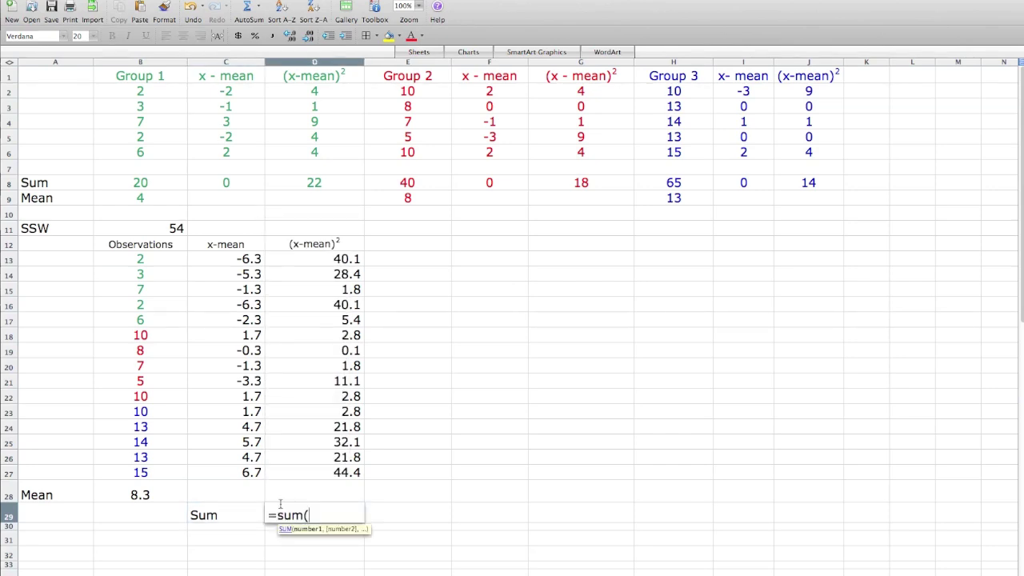
pyautogui.moveTo(335, 261); pyautogui.dragTo(336, 471)
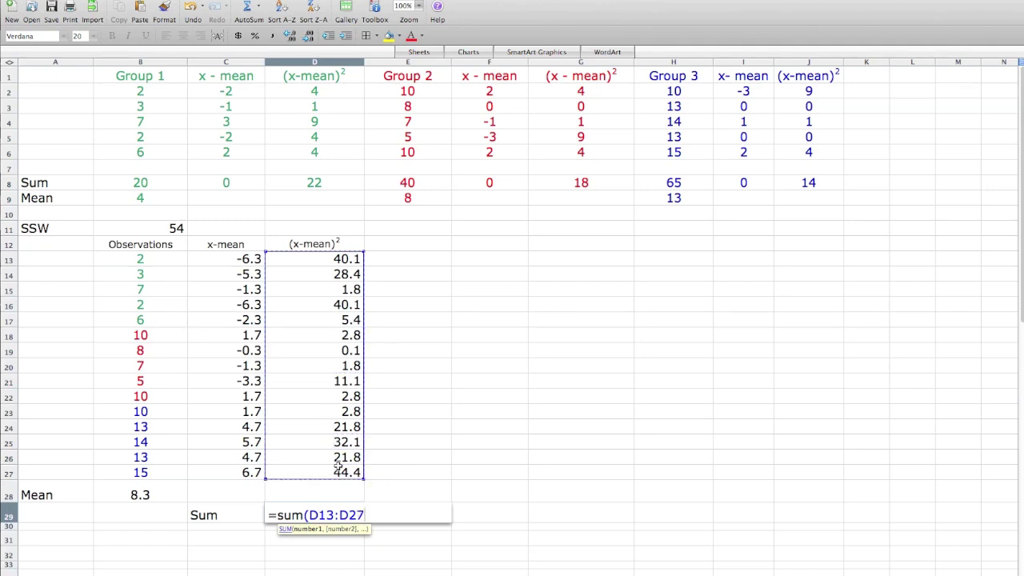
pyautogui.press('Return')
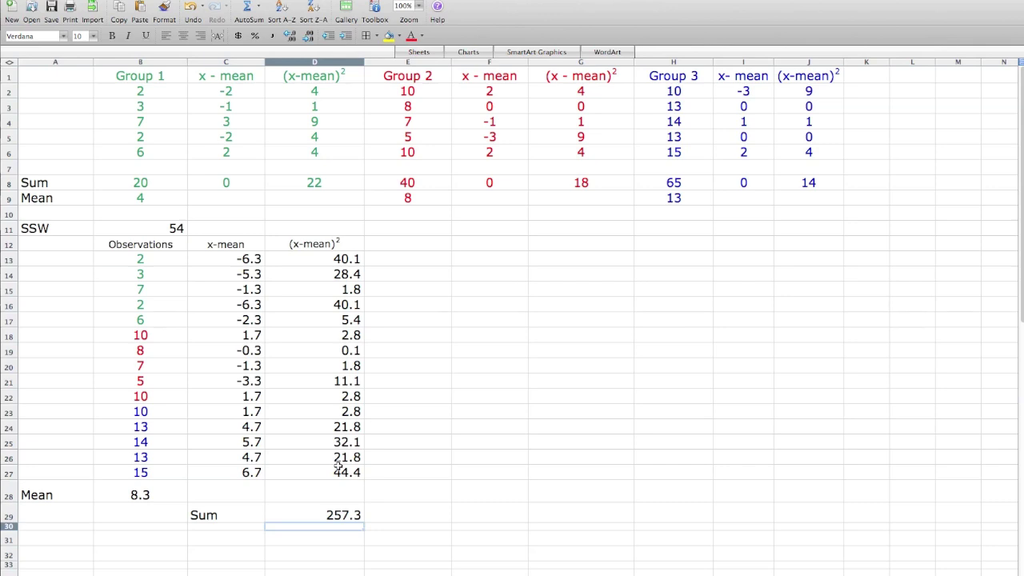
# Step: Label the total of the squared deviations SST in E29
pyautogui.press('Up')
pyautogui.press('Right')
pyautogui.write('SS')
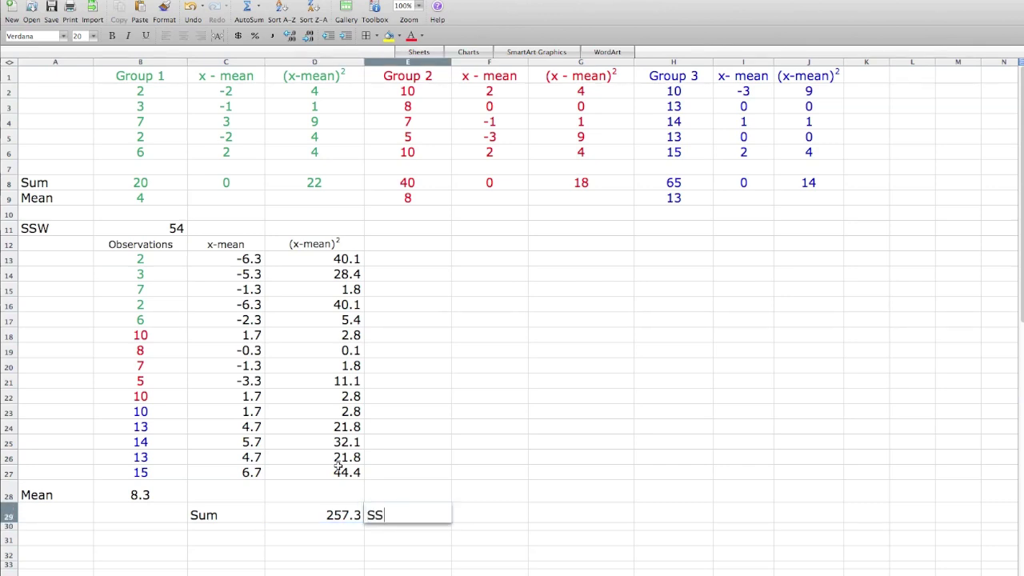
pyautogui.write('T')
pyautogui.press('Return')
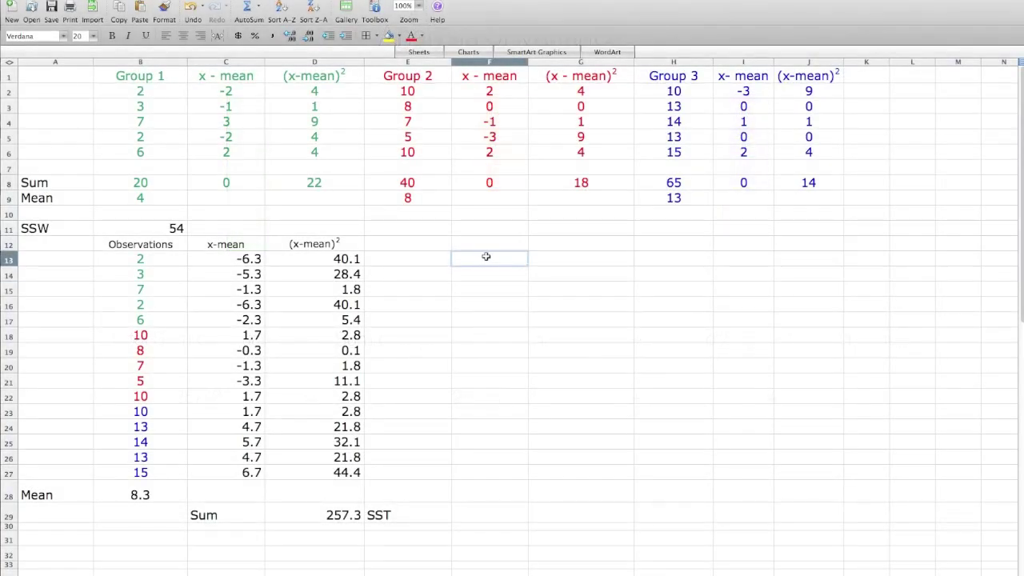
# Step: Enter the label Total Sum of Squares in F13 and link its value in H13 with =D29
pyautogui.write('Total')
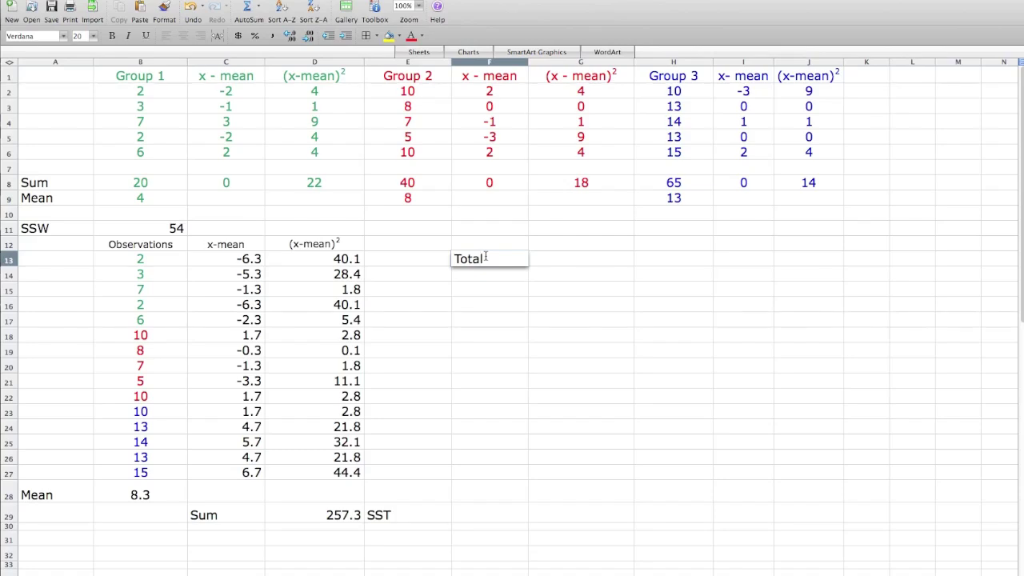
pyautogui.write(' Sum of Squares')
pyautogui.press('Return')
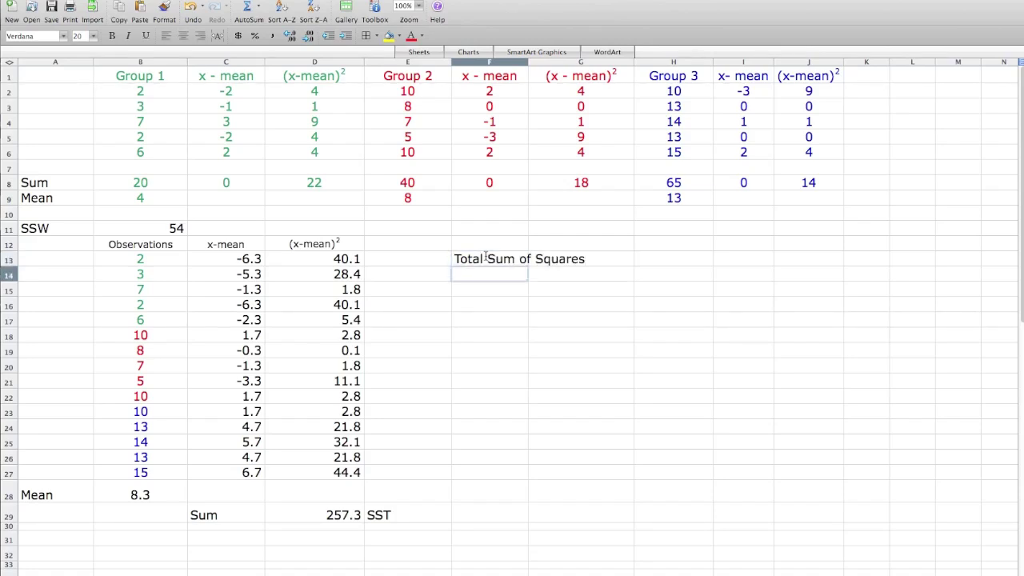
pyautogui.click(688, 261)
pyautogui.doubleClick(688, 261)
pyautogui.write('=')
pyautogui.click(330, 516)
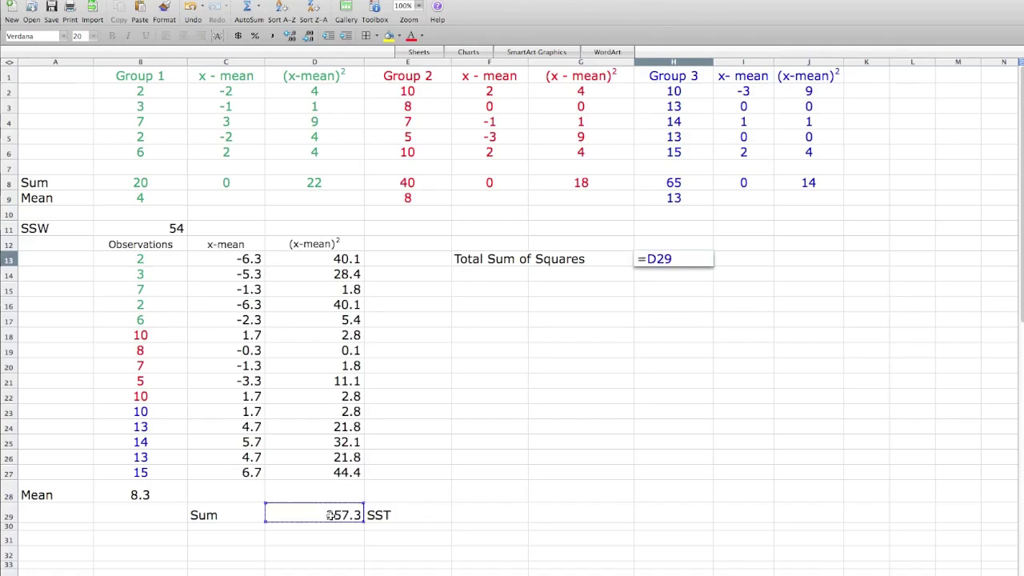
pyautogui.press('Return')
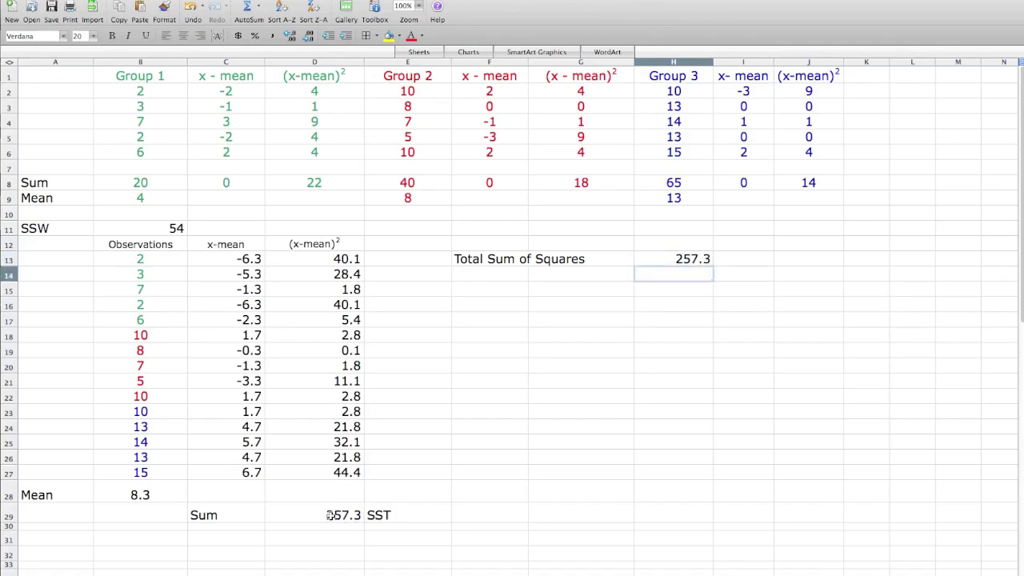
# Step: Enter the label Sum of Squares Within in F14 and link its value in H14 with =B11
pyautogui.click(492, 274)
pyautogui.write('Su')
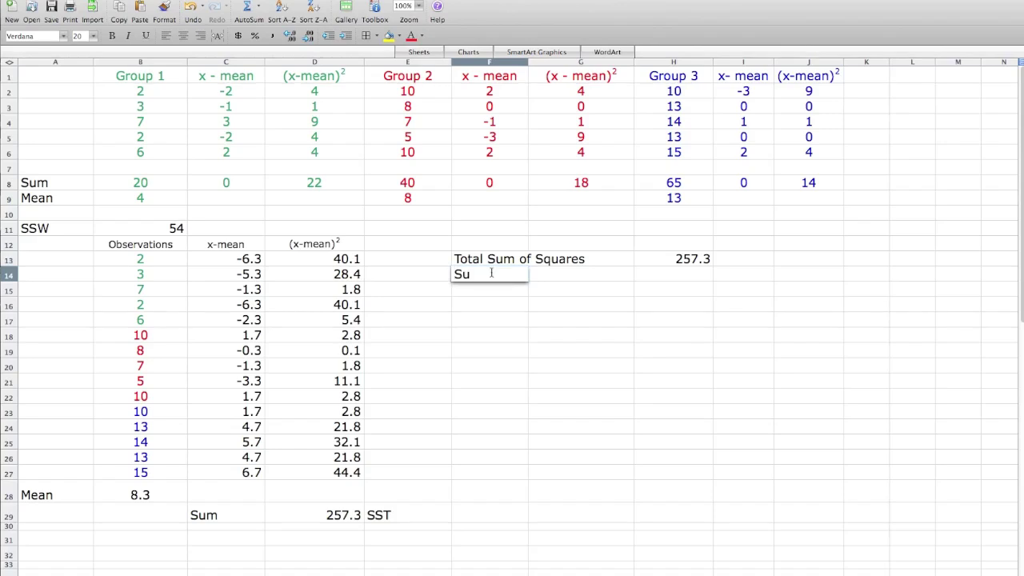
pyautogui.write('m of Squares Wi')
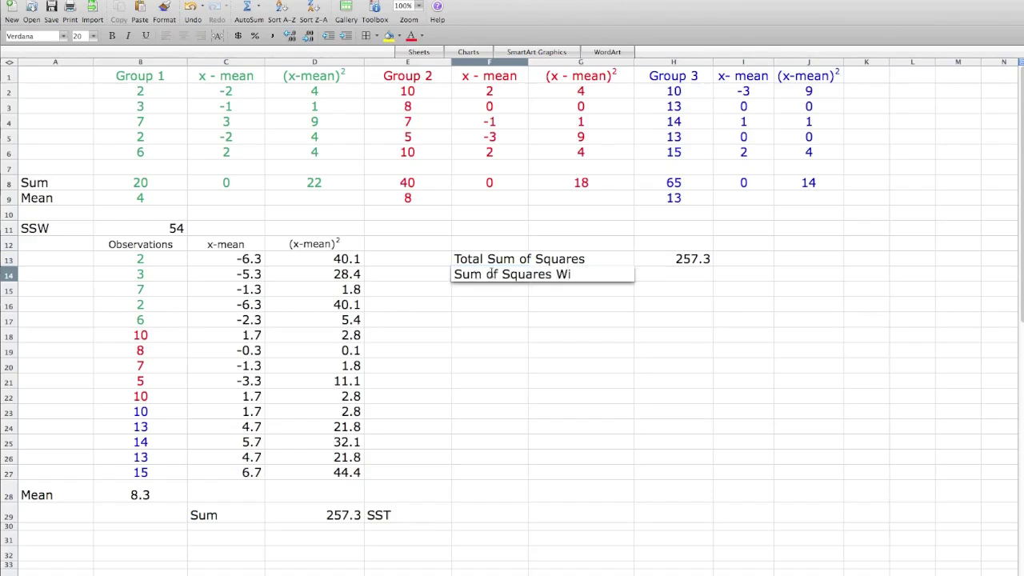
pyautogui.write('thin')
pyautogui.press('Tab')
pyautogui.press('Tab')
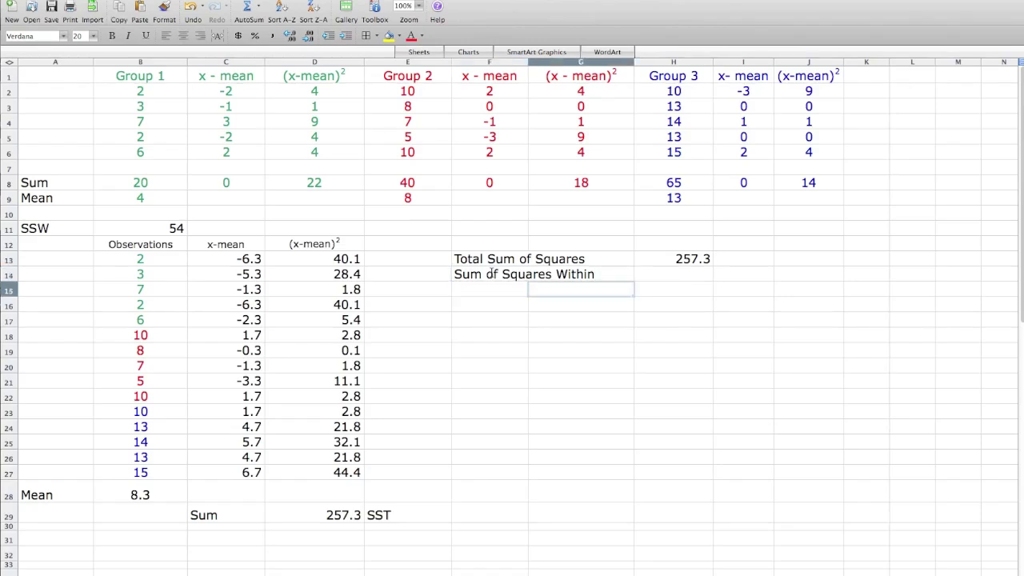
pyautogui.write('=')
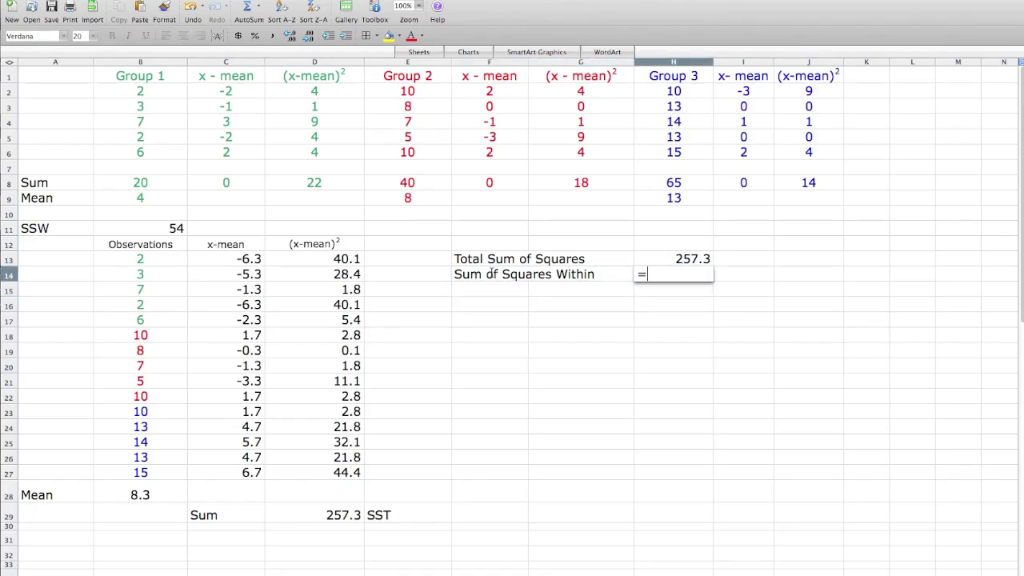
pyautogui.click(177, 228)
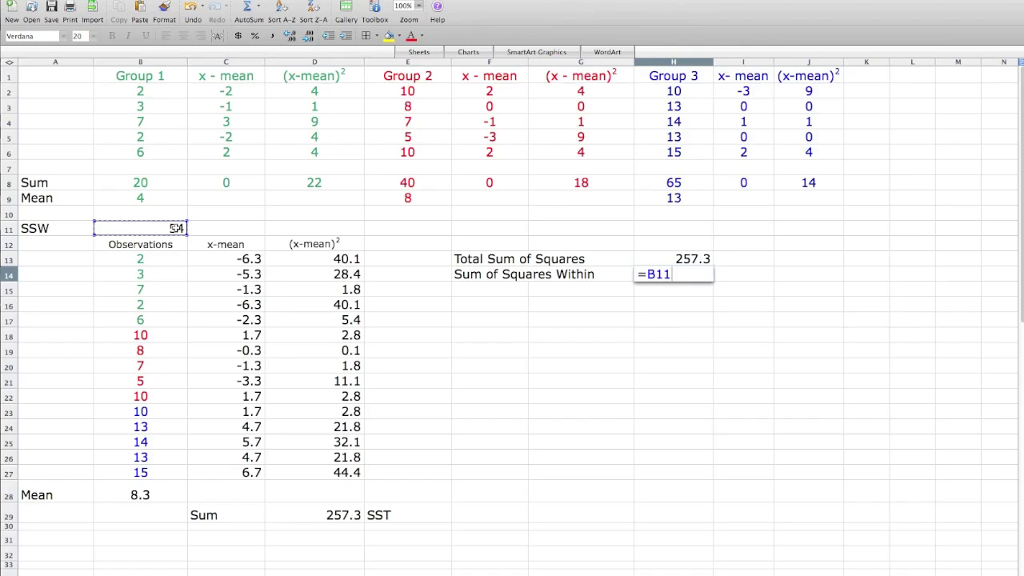
pyautogui.press('Return')
# Step: Enter the label Sum of Squares Between in F15 and calculate it in H15 with =H13-H14
pyautogui.click(497, 288)
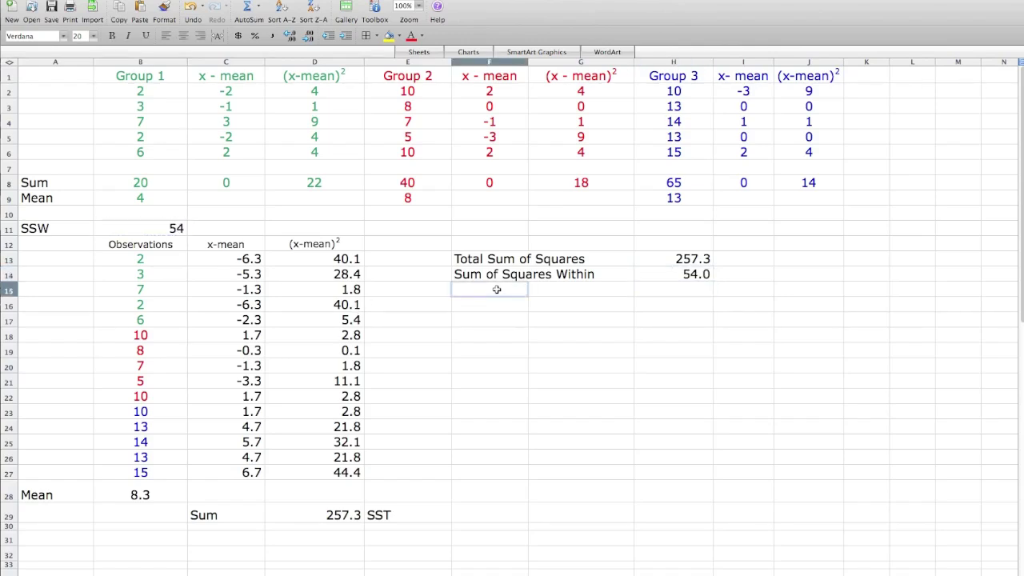
pyautogui.write('Sum of Squares Between')
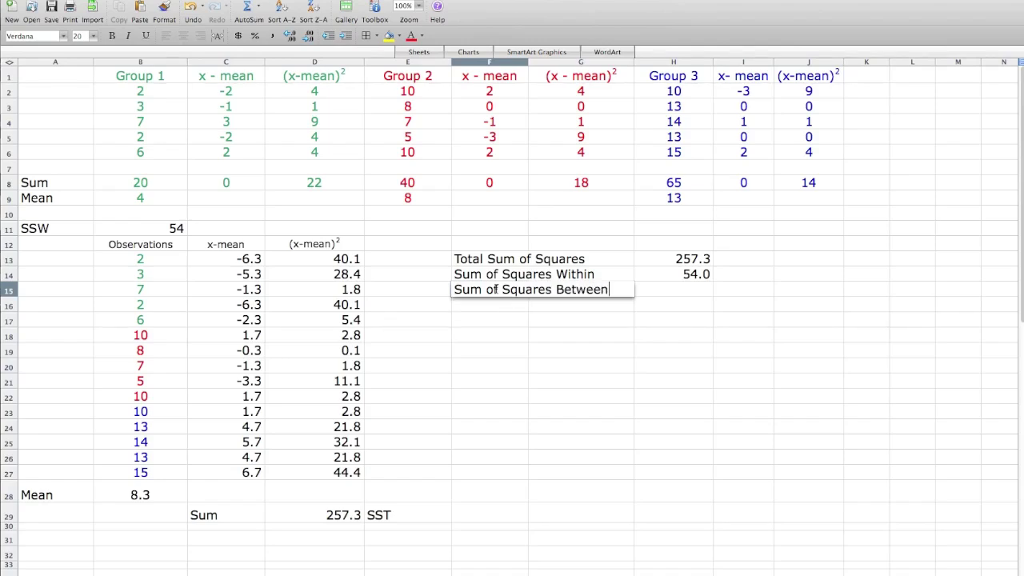
pyautogui.press('Tab')
pyautogui.press('Tab')
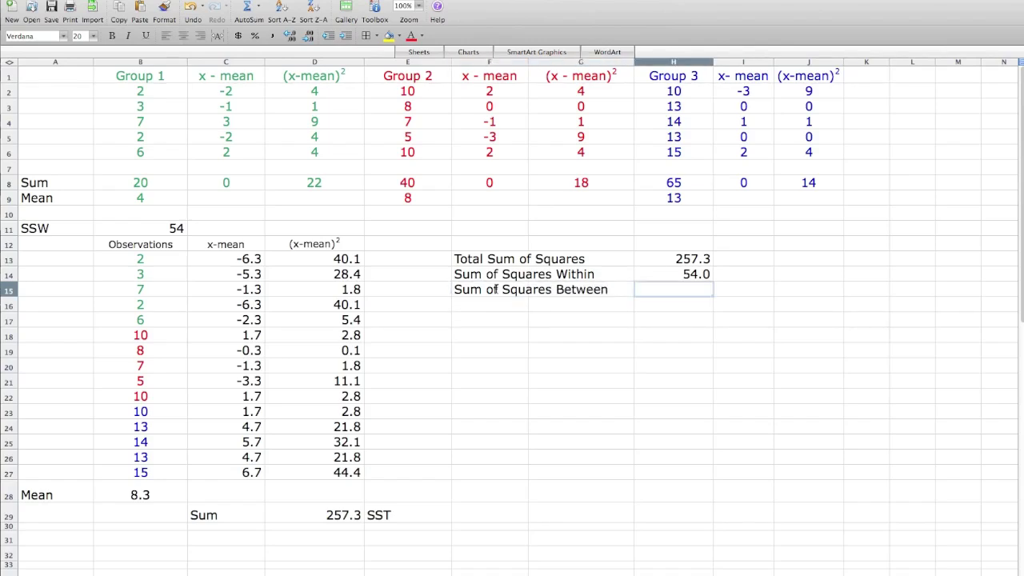
pyautogui.write('=')
pyautogui.click(672, 260)
pyautogui.write('-')
pyautogui.click(686, 275)
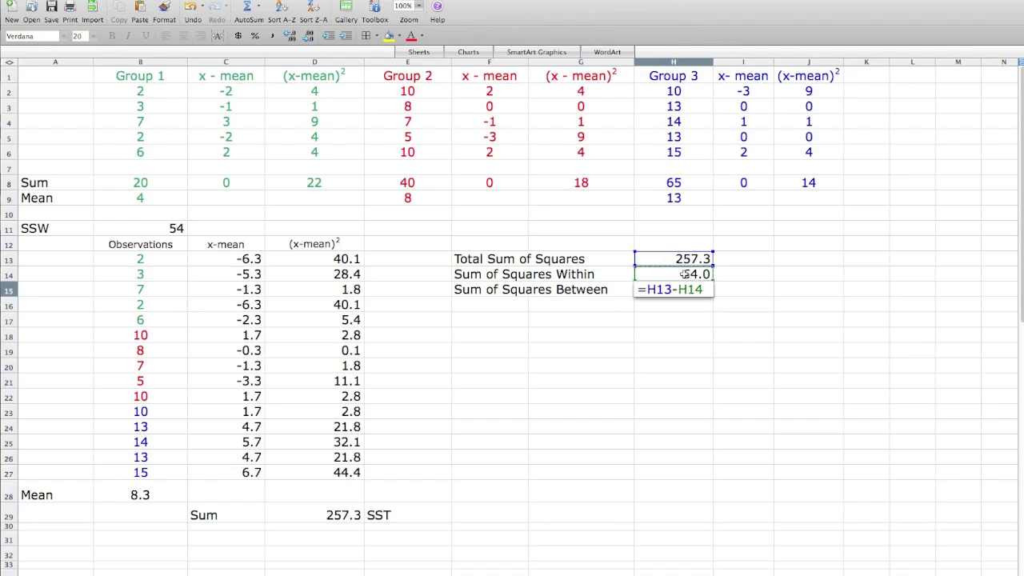
pyautogui.press('Return')
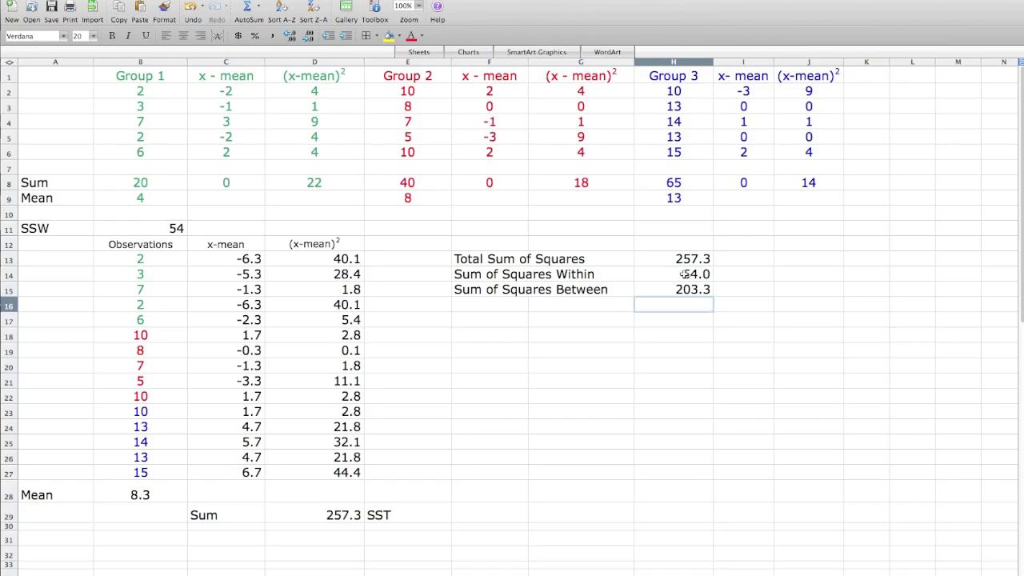